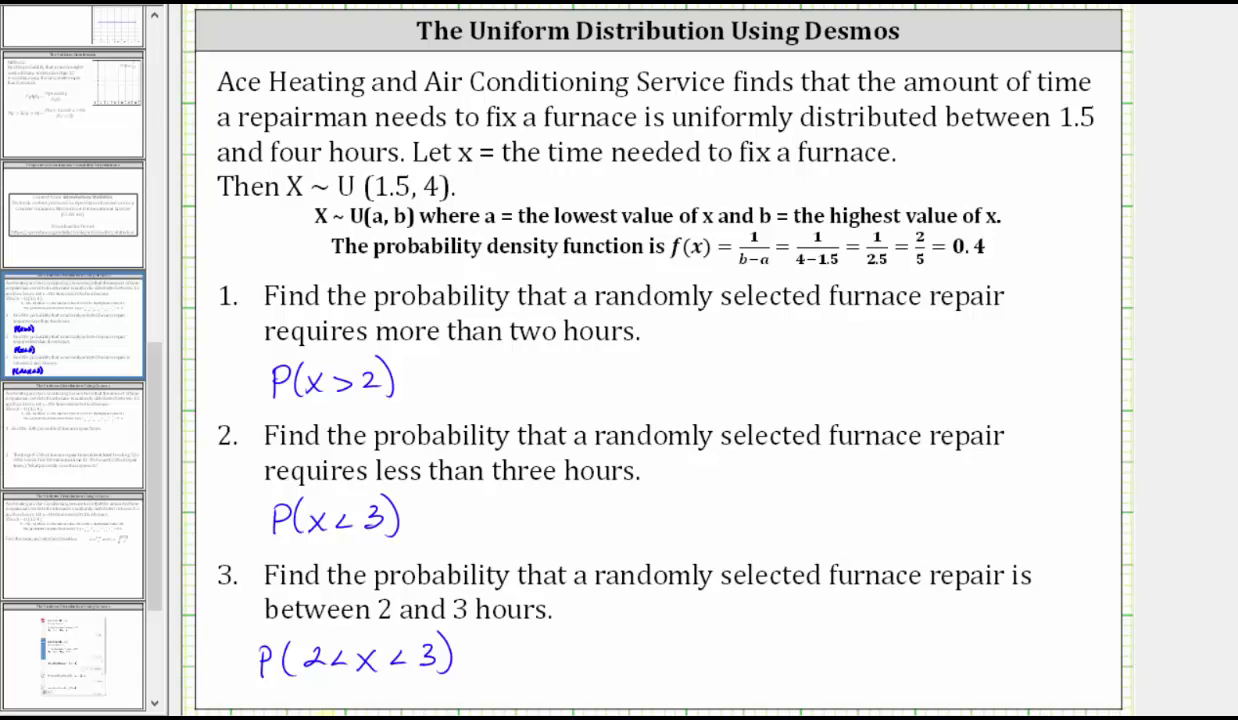
- Open a new Desmos graph and insert uniformdist from the keypad's Dist functions
{"action": "key", "text": "alt+Tab"}
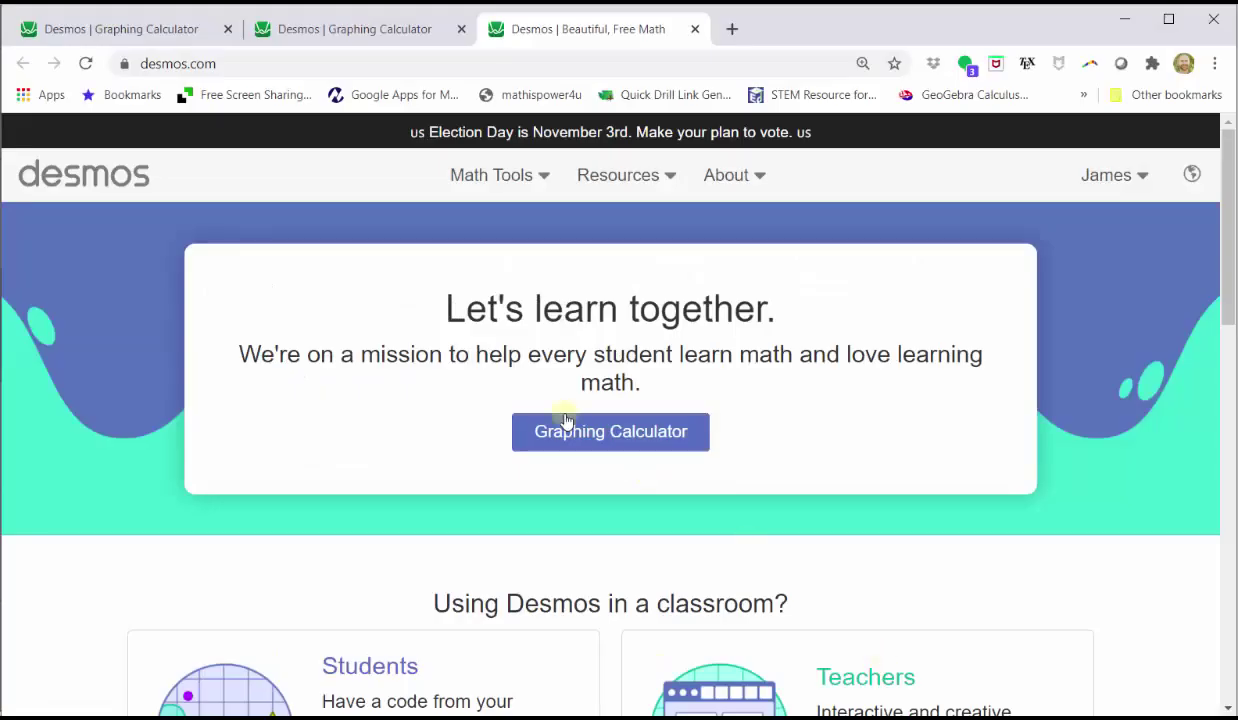
{"action": "left_click", "coordinate": [586, 428]}
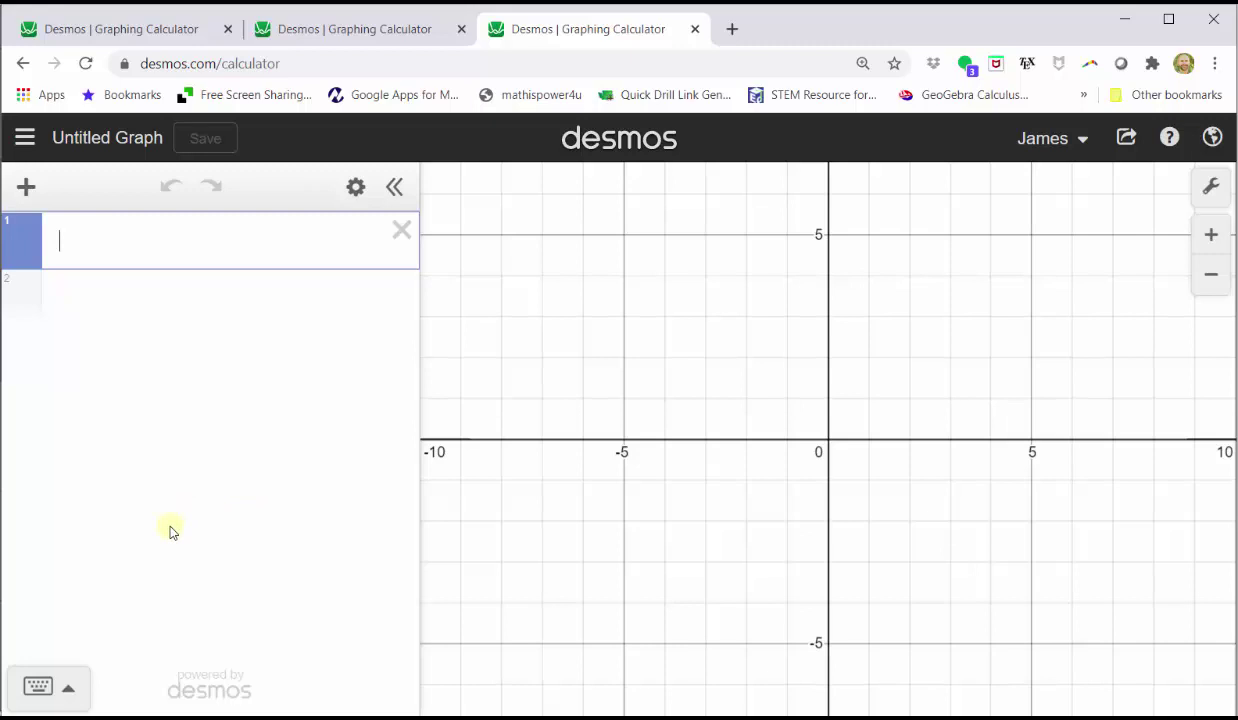
{"action": "left_click", "coordinate": [45, 687]}
{"action": "left_click", "coordinate": [954, 561]}
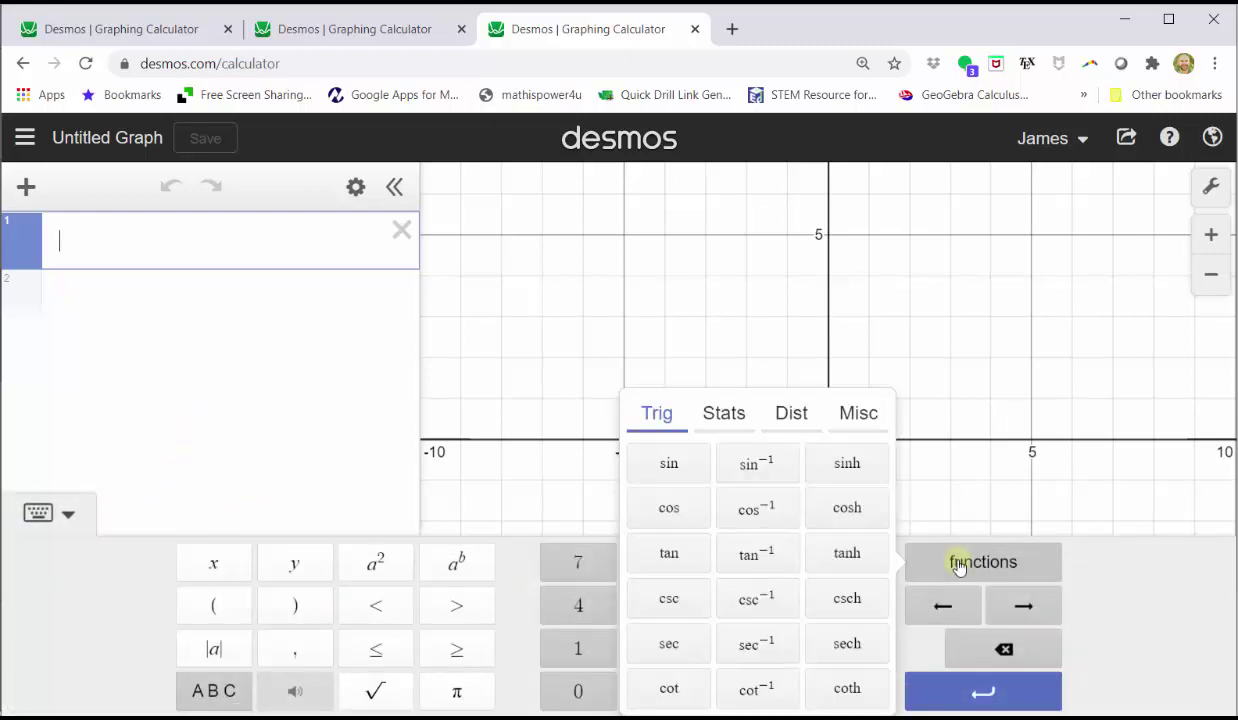
{"action": "left_click", "coordinate": [803, 418]}
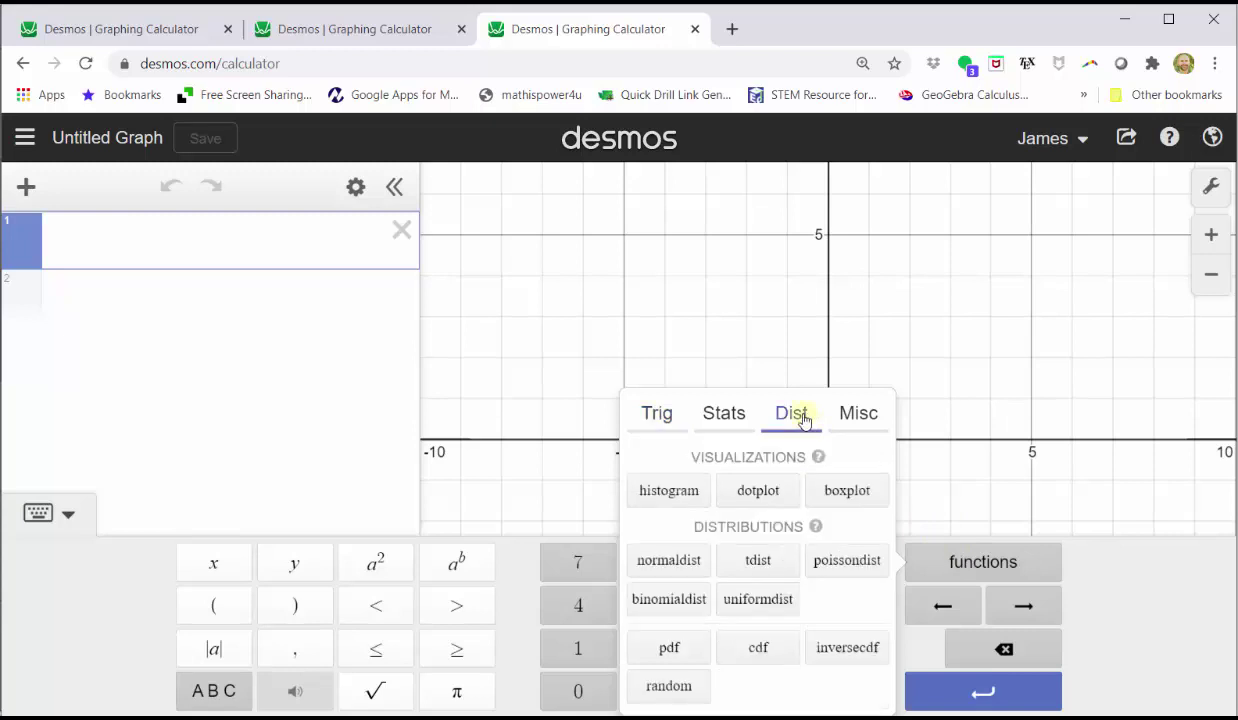
{"action": "left_click", "coordinate": [757, 600]}
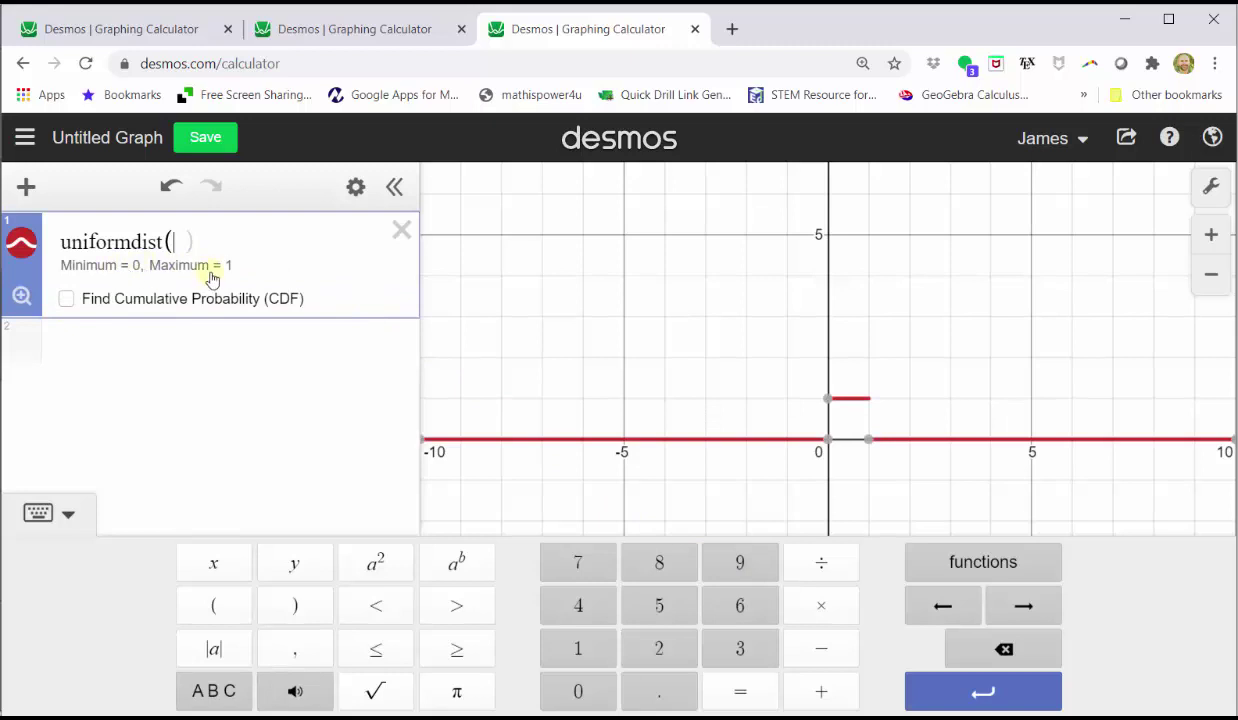
- Enter 1.5 and 4 as the uniform distribution's minimum and maximum
{"action": "left_click", "coordinate": [585, 645]}
{"action": "left_click", "coordinate": [642, 682]}
{"action": "left_click", "coordinate": [665, 605]}
{"action": "left_click", "coordinate": [314, 656]}
{"action": "left_click", "coordinate": [575, 607]}
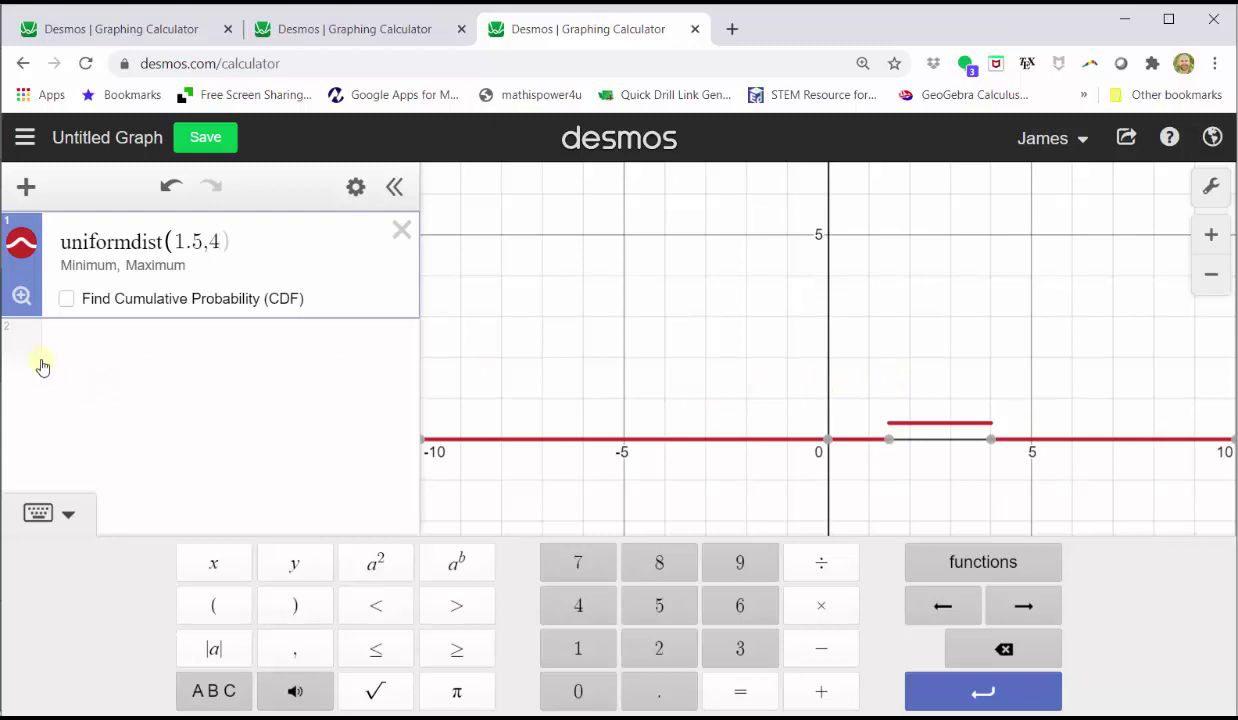
- Zoom to fit the distribution and turn on Find Cumulative Probability
{"action": "left_click", "coordinate": [21, 296]}
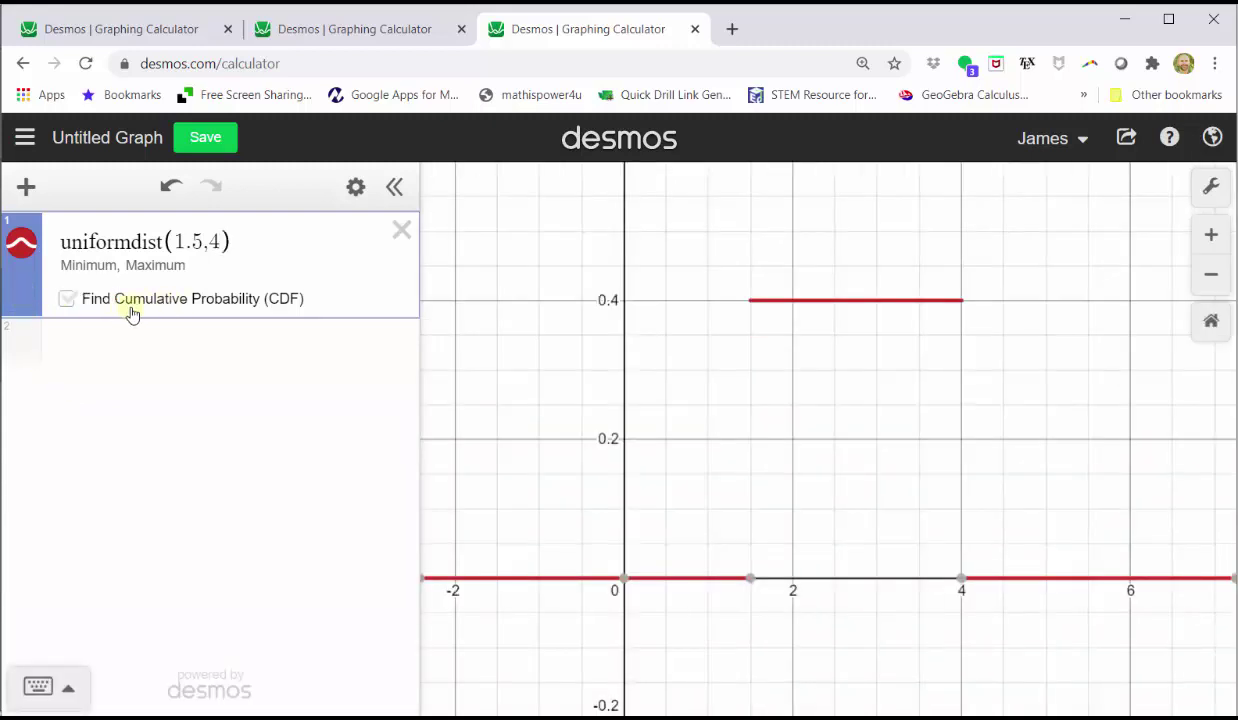
{"action": "left_click", "coordinate": [67, 300]}
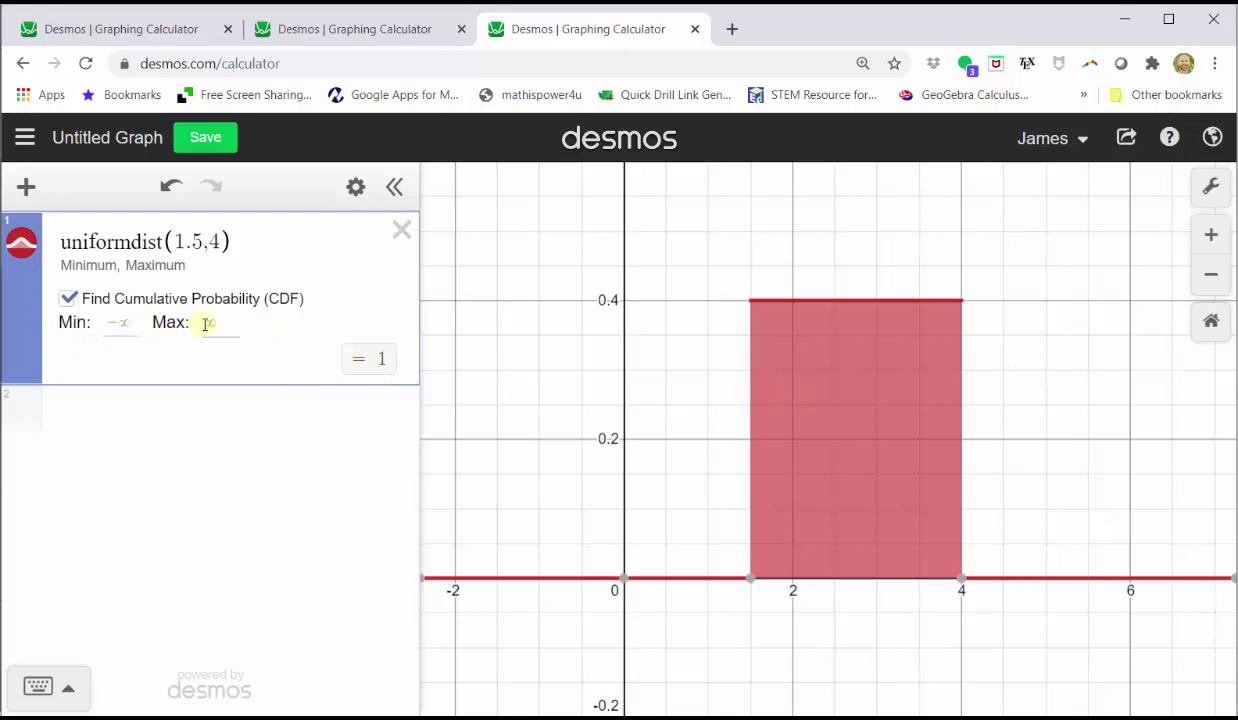
{"action": "left_click", "coordinate": [851, 410]}
- Set the cumulative probability bounds to Min 1.5 and Max 4, giving 1
{"action": "left_click", "coordinate": [118, 323]}
{"action": "left_click", "coordinate": [557, 649]}
{"action": "left_click", "coordinate": [655, 691]}
{"action": "left_click", "coordinate": [659, 604]}
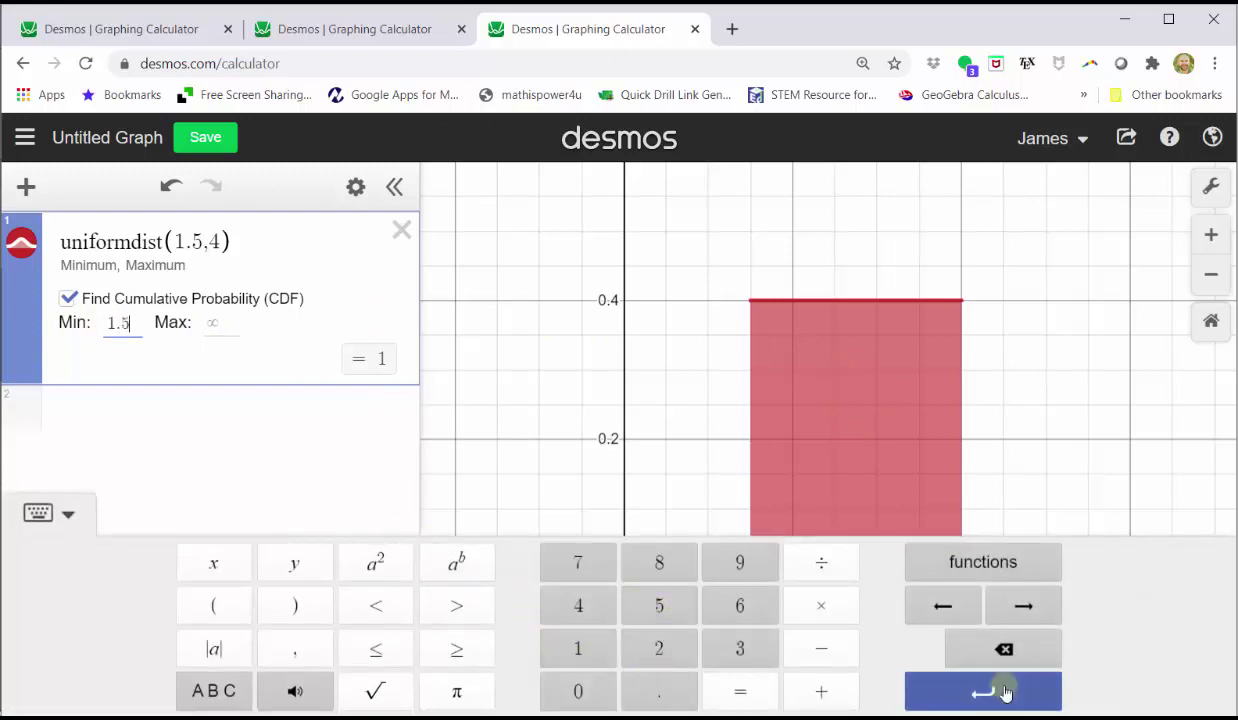
{"action": "key", "text": "Return"}
{"action": "left_click", "coordinate": [230, 320]}
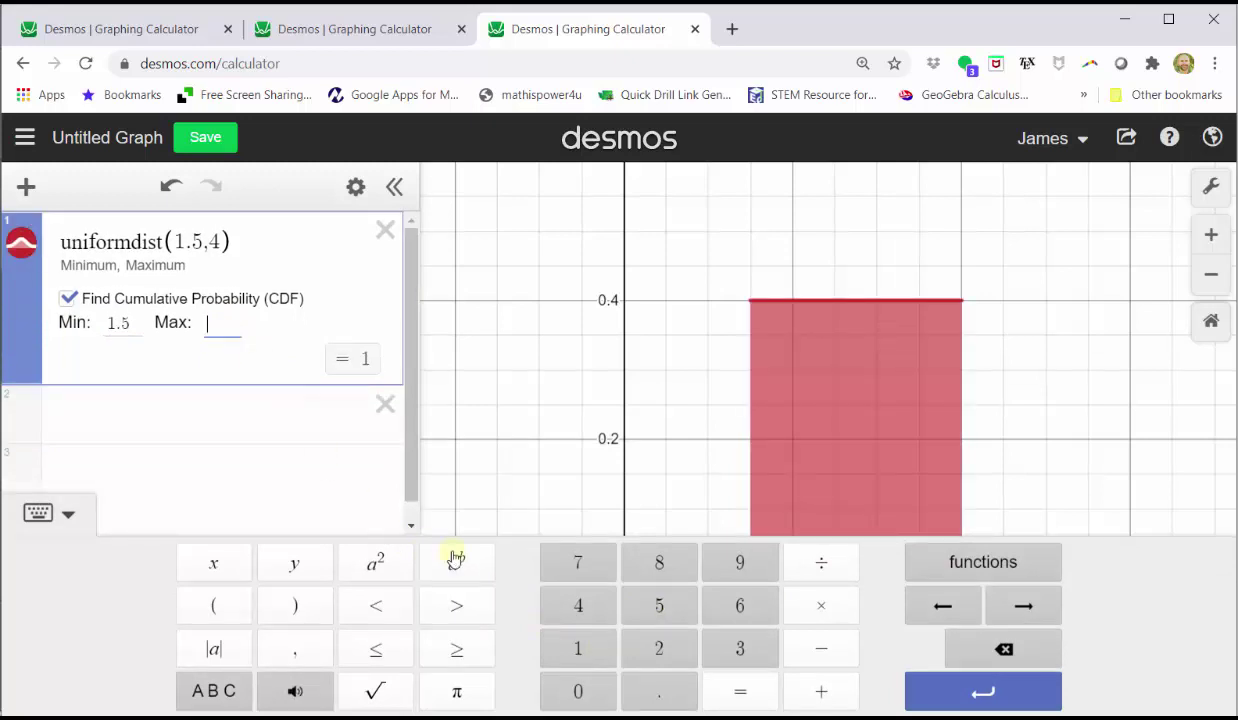
{"action": "left_click", "coordinate": [574, 604]}
{"action": "left_click", "coordinate": [948, 694]}
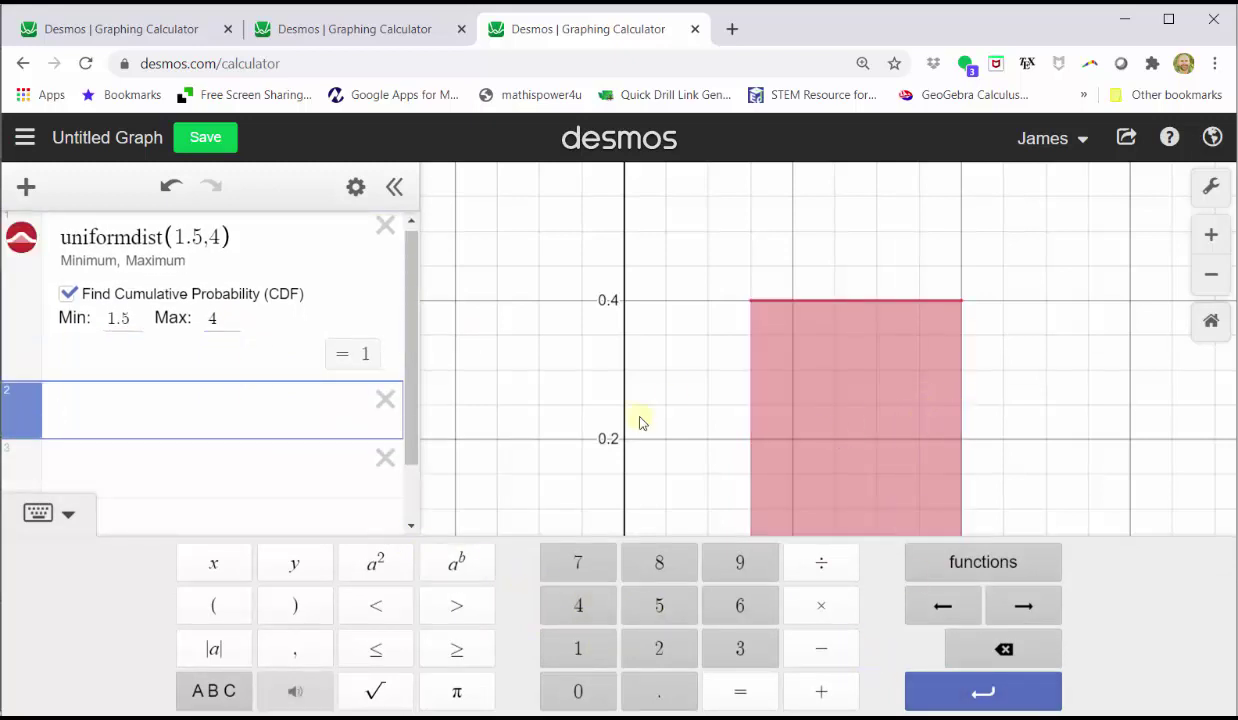
- Duplicate the uniformdist(1.5,4) expression from the edit menu
{"action": "left_click", "coordinate": [38, 513]}
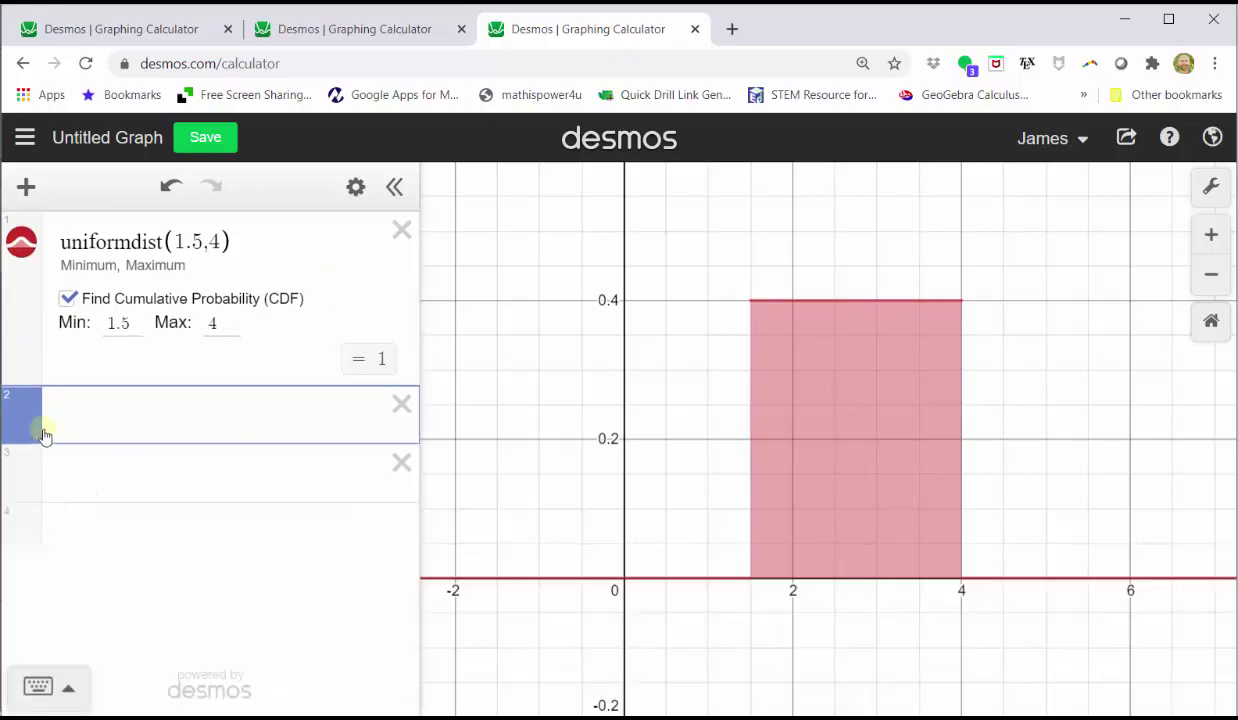
{"action": "left_click", "coordinate": [352, 186]}
{"action": "left_click", "coordinate": [339, 241]}
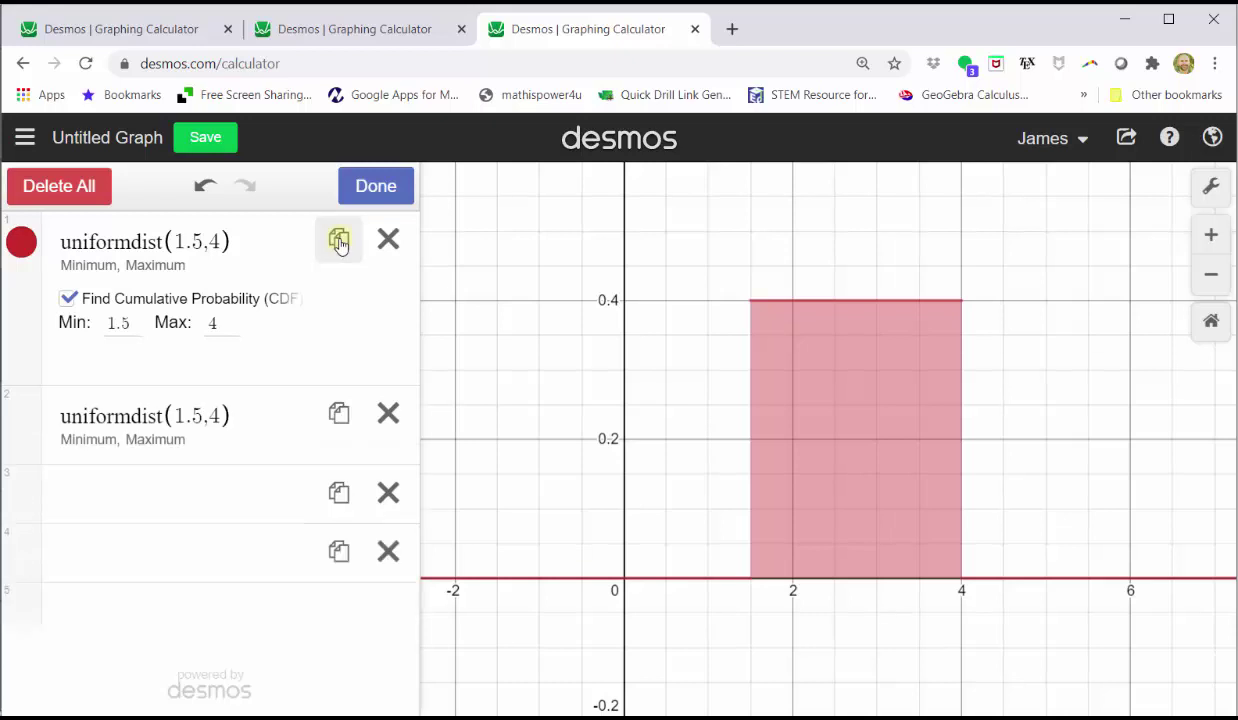
- Change the second distribution expression's colour to blue
{"action": "left_click", "coordinate": [373, 188]}
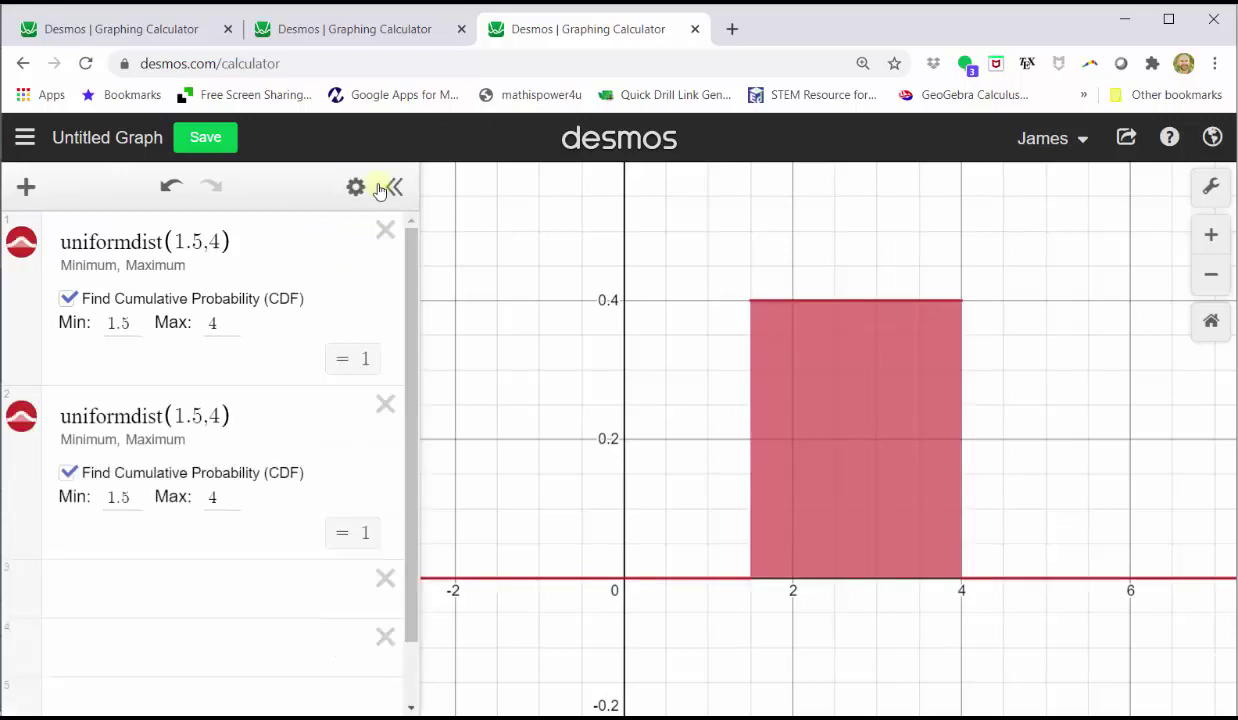
{"action": "left_click", "coordinate": [24, 420]}
{"action": "left_click", "coordinate": [107, 416]}
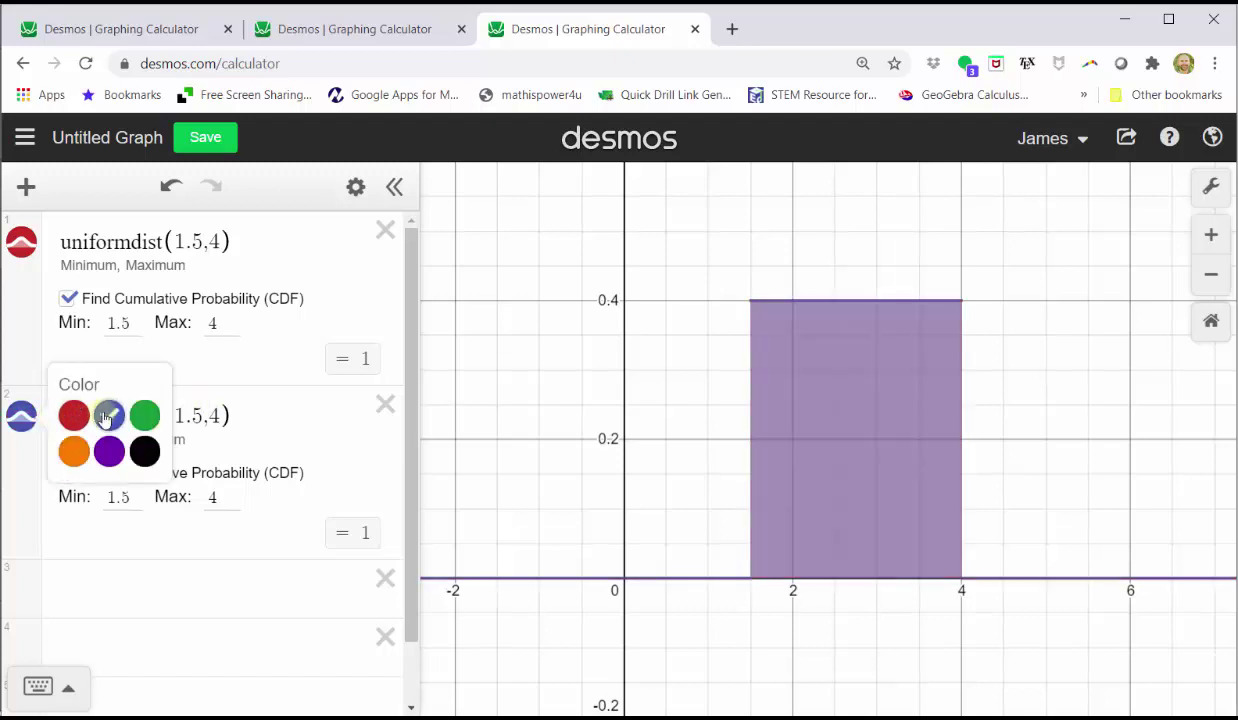
{"action": "left_click", "coordinate": [271, 409]}
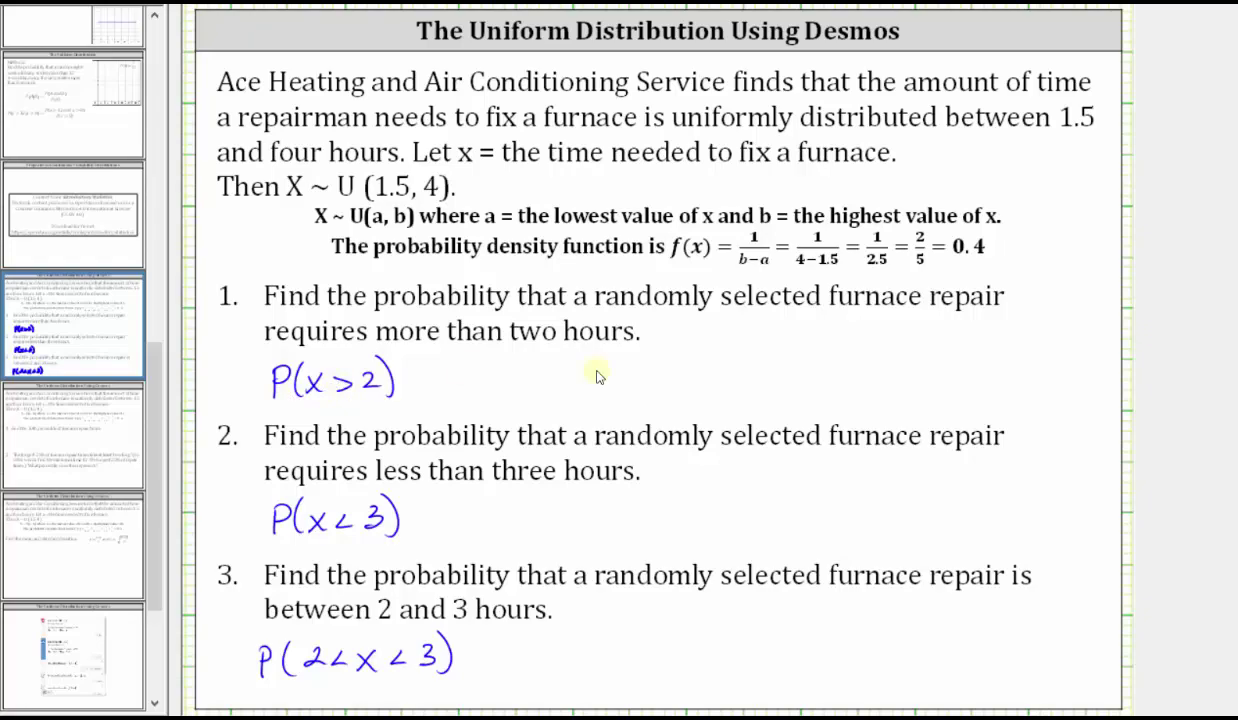
- Change the copy's CDF lower bound from 1.5 to 2, giving 0.8
{"action": "left_click", "coordinate": [920, 668]}
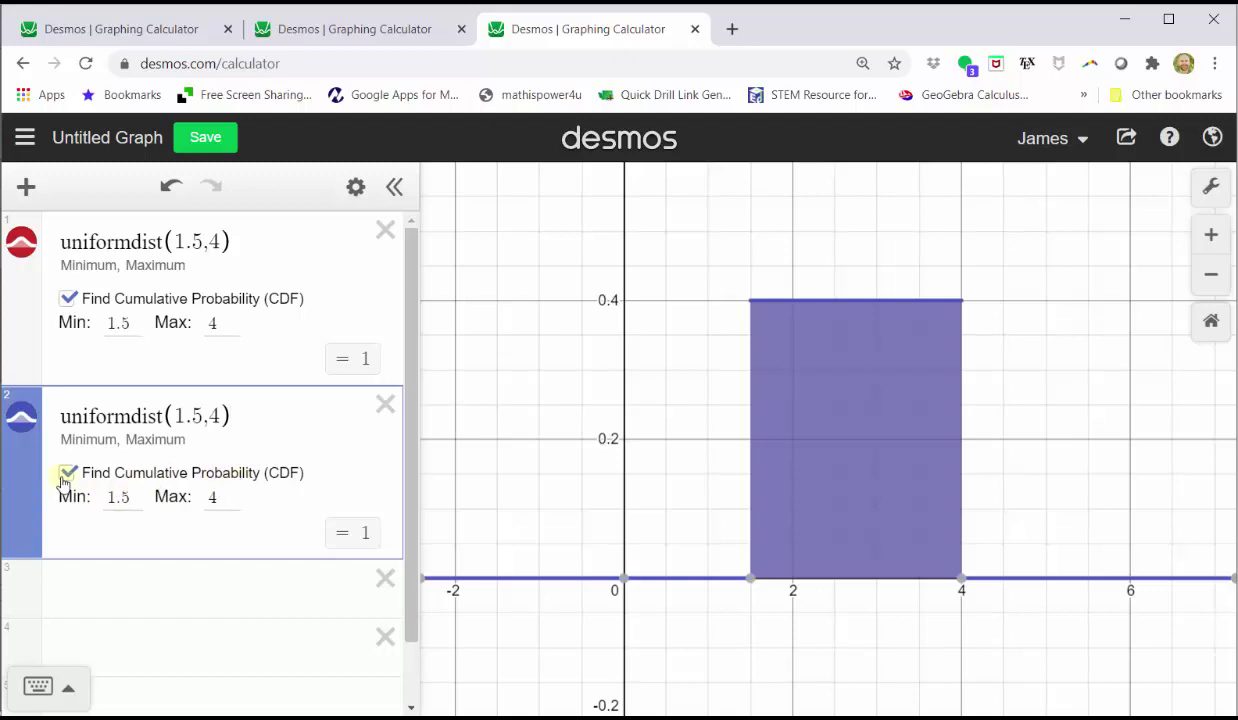
{"action": "left_click_drag", "start_coordinate": [105, 496], "coordinate": [136, 478]}
{"action": "left_click", "coordinate": [39, 685]}
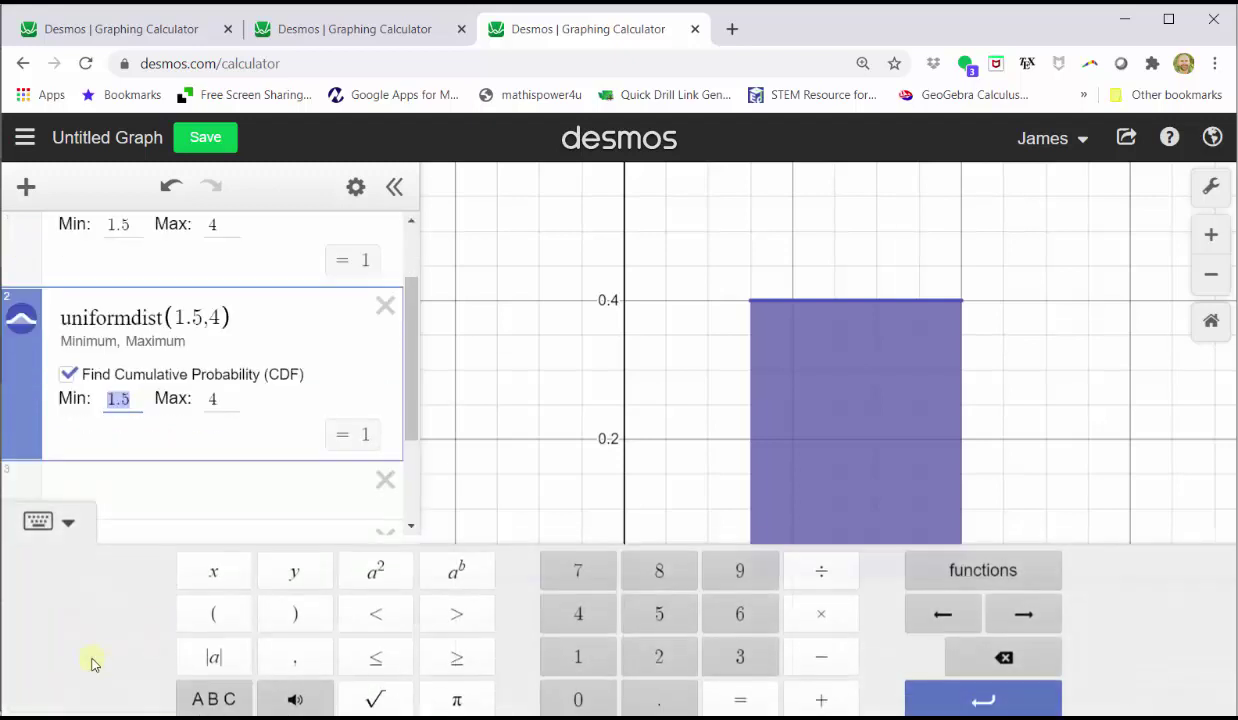
{"action": "left_click", "coordinate": [655, 650]}
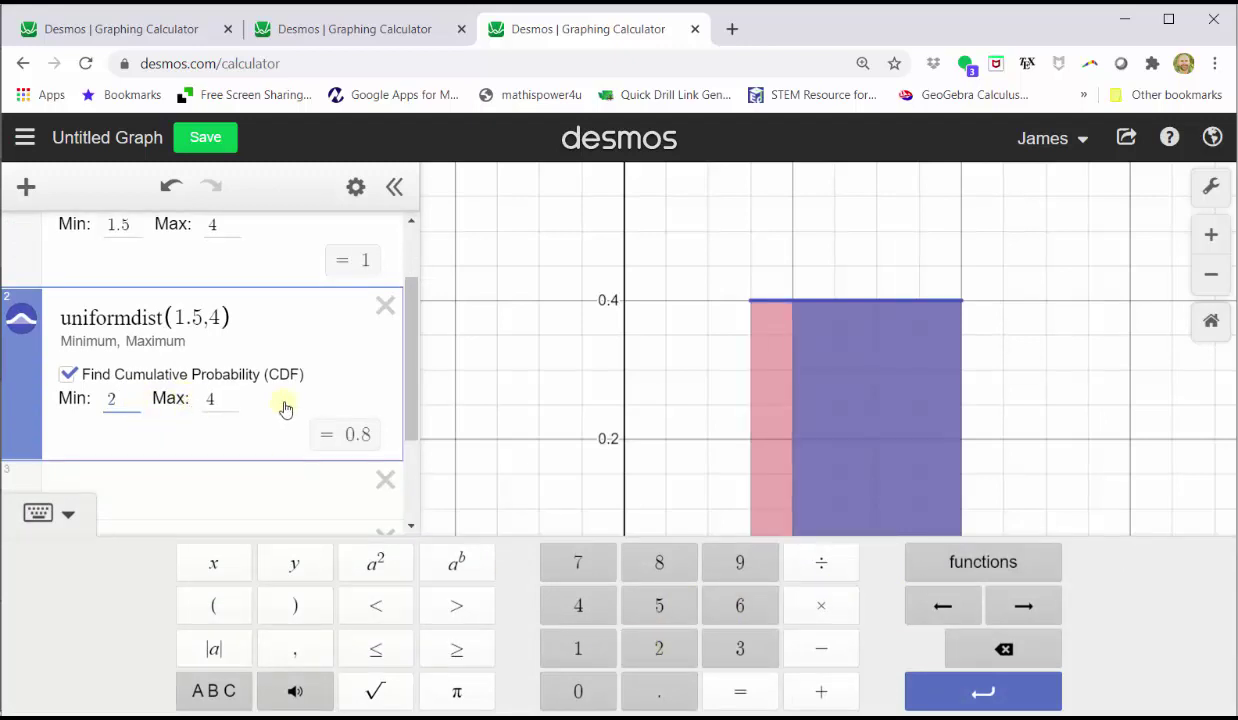
{"action": "left_click", "coordinate": [32, 516]}
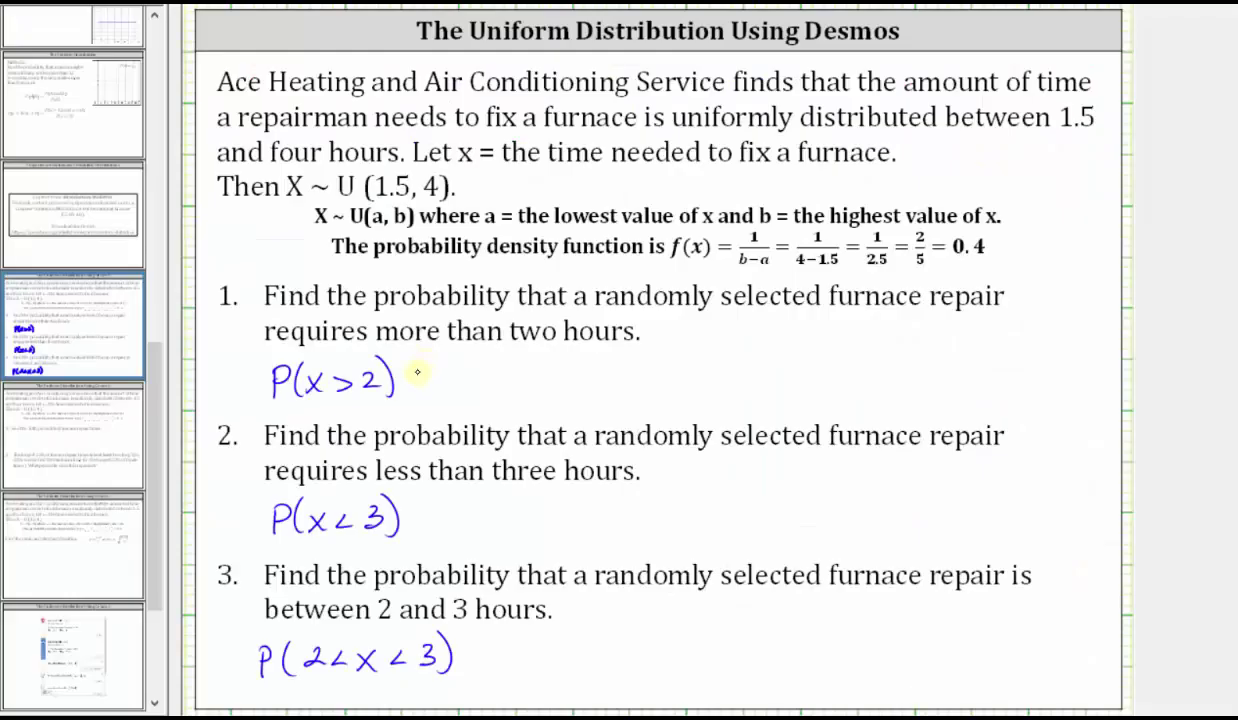
- Write 0.8 = 80% after P(x>2), draw a divider, and begin the P(x>2) check
{"action": "mouse_move", "coordinate": [451, 369]}
{"action": "left_mouse_down"}
{"action": "mouse_move", "coordinate": [467, 383]}
{"action": "mouse_move", "coordinate": [548, 372]}
{"action": "mouse_move", "coordinate": [560, 352]}
{"action": "mouse_move", "coordinate": [566, 370]}
{"action": "mouse_move", "coordinate": [596, 376]}
{"action": "left_mouse_up"}
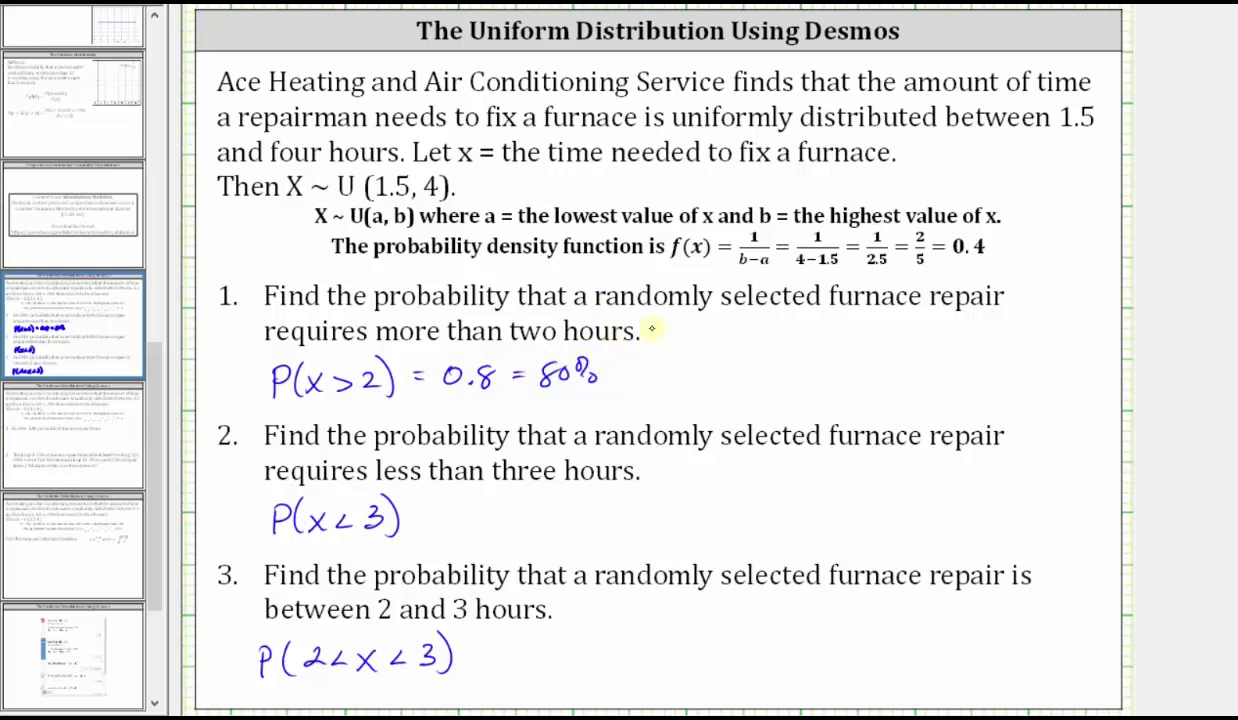
{"action": "left_click_drag", "start_coordinate": [645, 402], "coordinate": [645, 348]}
{"action": "left_click_drag", "start_coordinate": [678, 376], "coordinate": [690, 372]}
{"action": "mouse_move", "coordinate": [710, 362]}
{"action": "left_mouse_down"}
{"action": "mouse_move", "coordinate": [706, 388]}
{"action": "mouse_move", "coordinate": [728, 385]}
{"action": "left_mouse_up"}
{"action": "mouse_move", "coordinate": [728, 366]}
{"action": "left_mouse_down"}
{"action": "mouse_move", "coordinate": [714, 385]}
{"action": "mouse_move", "coordinate": [762, 390]}
{"action": "left_mouse_up"}
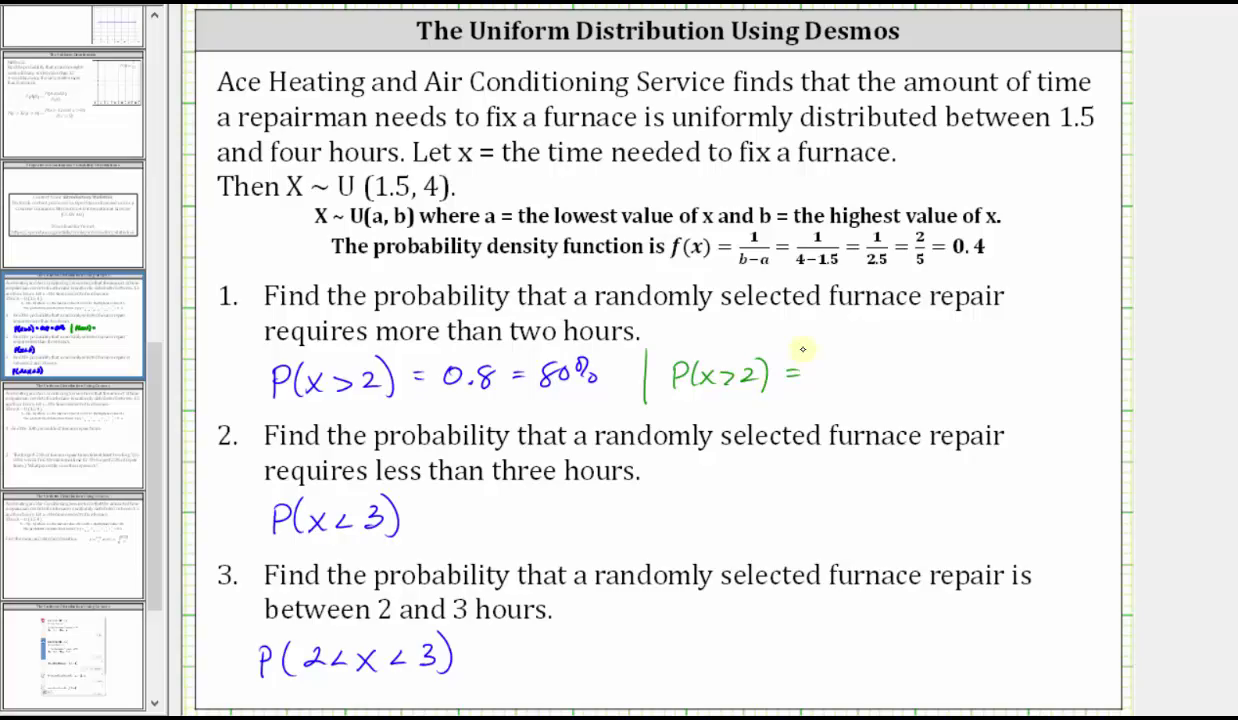
{"action": "key", "text": "alt+Tab"}
- Handwrite the area check (4-2)(0.4) = 2(0.4) = 0.8 = 80%
{"action": "left_click_drag", "start_coordinate": [840, 362], "coordinate": [904, 387]}
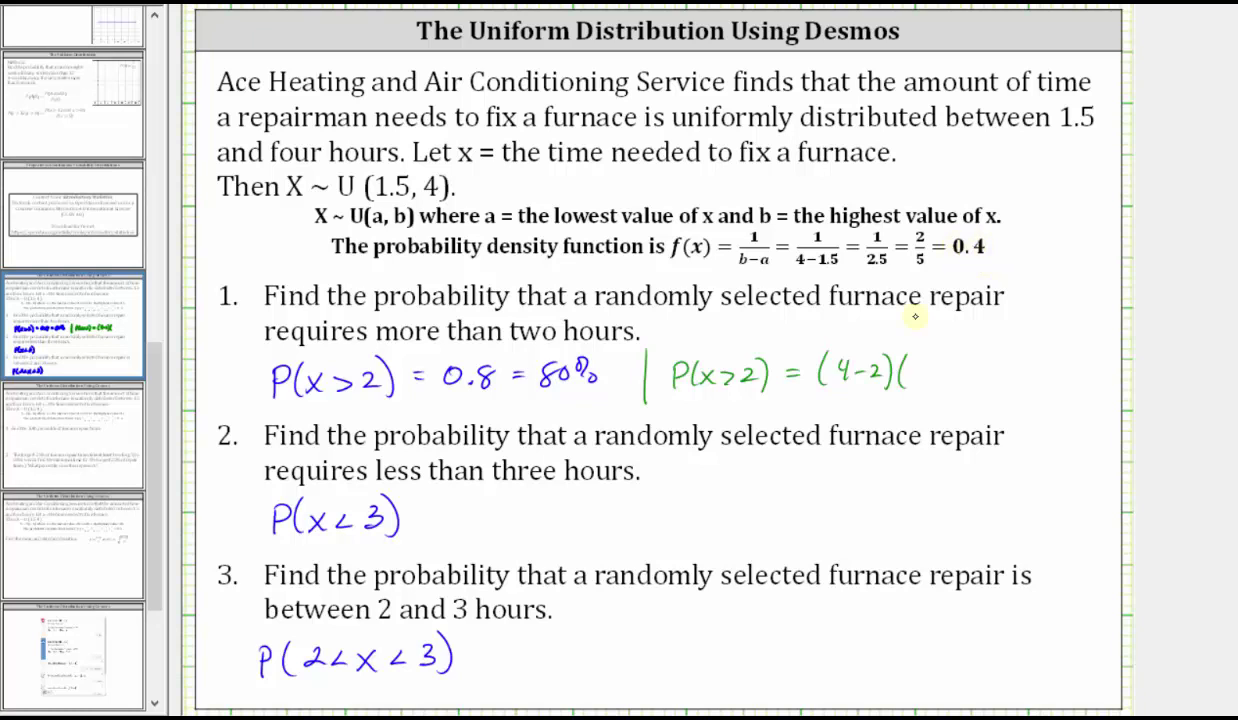
{"action": "mouse_move", "coordinate": [925, 368]}
{"action": "left_mouse_down"}
{"action": "mouse_move", "coordinate": [959, 349]}
{"action": "mouse_move", "coordinate": [1028, 378]}
{"action": "left_mouse_up"}
{"action": "left_click_drag", "start_coordinate": [1046, 352], "coordinate": [1058, 373]}
{"action": "mouse_move", "coordinate": [1070, 344]}
{"action": "left_mouse_down"}
{"action": "mouse_move", "coordinate": [1076, 378]}
{"action": "mouse_move", "coordinate": [1098, 380]}
{"action": "left_mouse_up"}
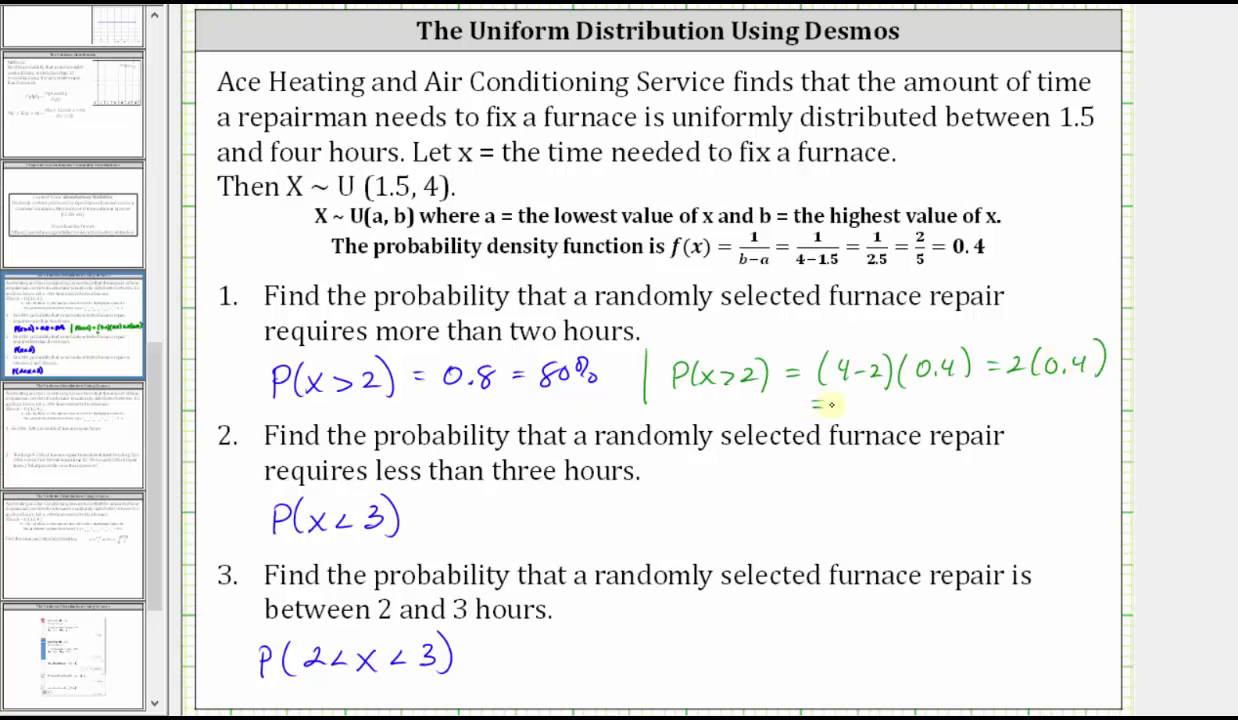
{"action": "left_click", "coordinate": [871, 409]}
{"action": "left_click_drag", "start_coordinate": [892, 396], "coordinate": [944, 394]}
{"action": "left_click_drag", "start_coordinate": [960, 394], "coordinate": [977, 410]}
{"action": "left_click_drag", "start_coordinate": [988, 404], "coordinate": [992, 410]}
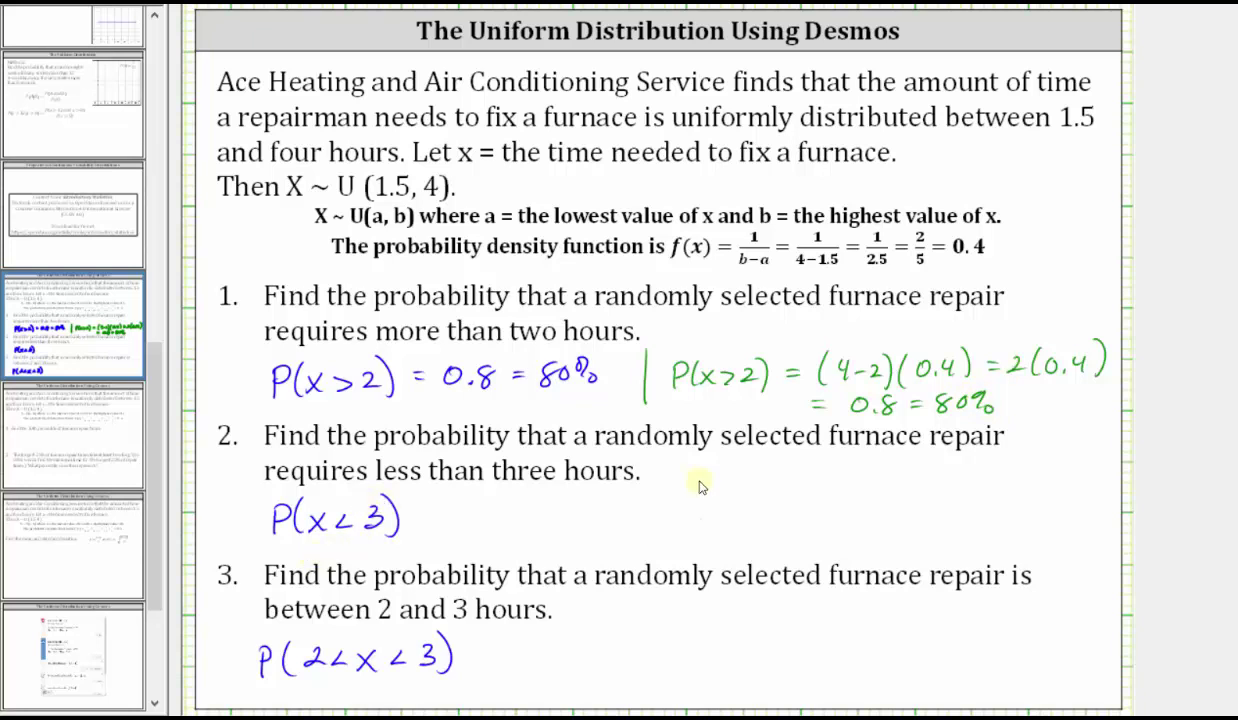
- Change the Desmos CDF bounds to Min 1.5 and Max 3, giving 0.6
{"action": "mouse_move", "coordinate": [720, 688]}
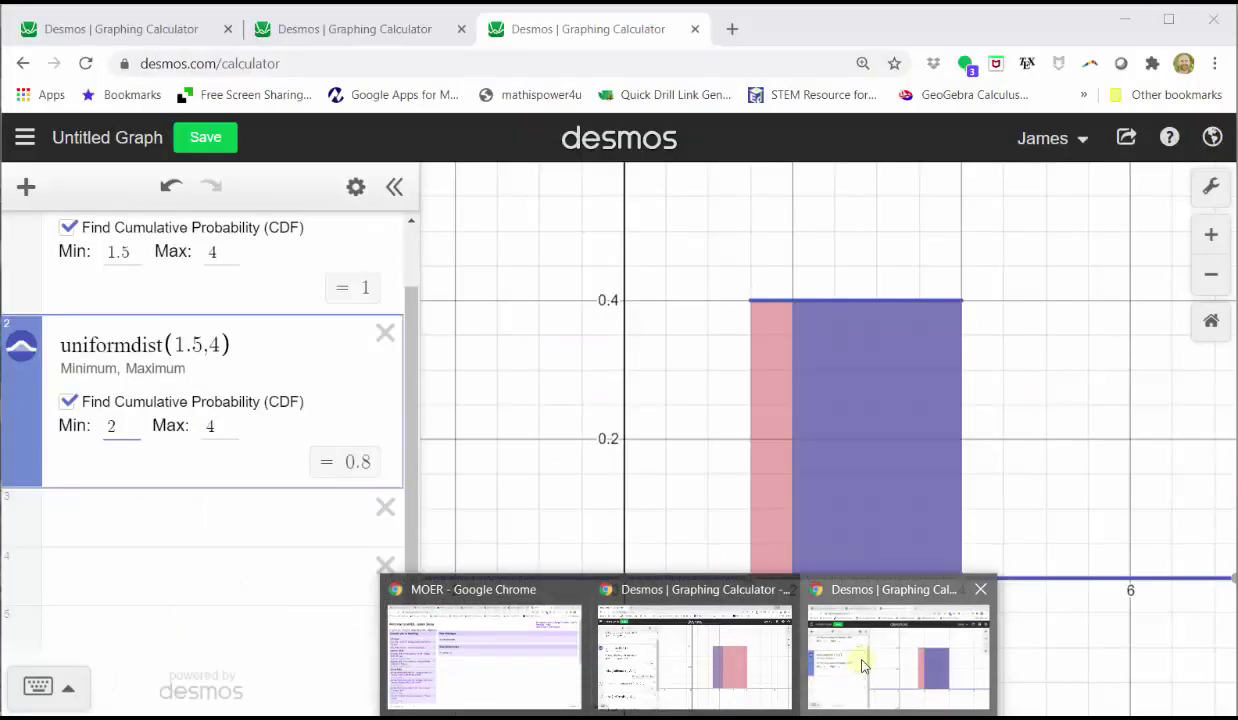
{"action": "left_click", "coordinate": [825, 612]}
{"action": "left_click_drag", "start_coordinate": [125, 410], "coordinate": [90, 416]}
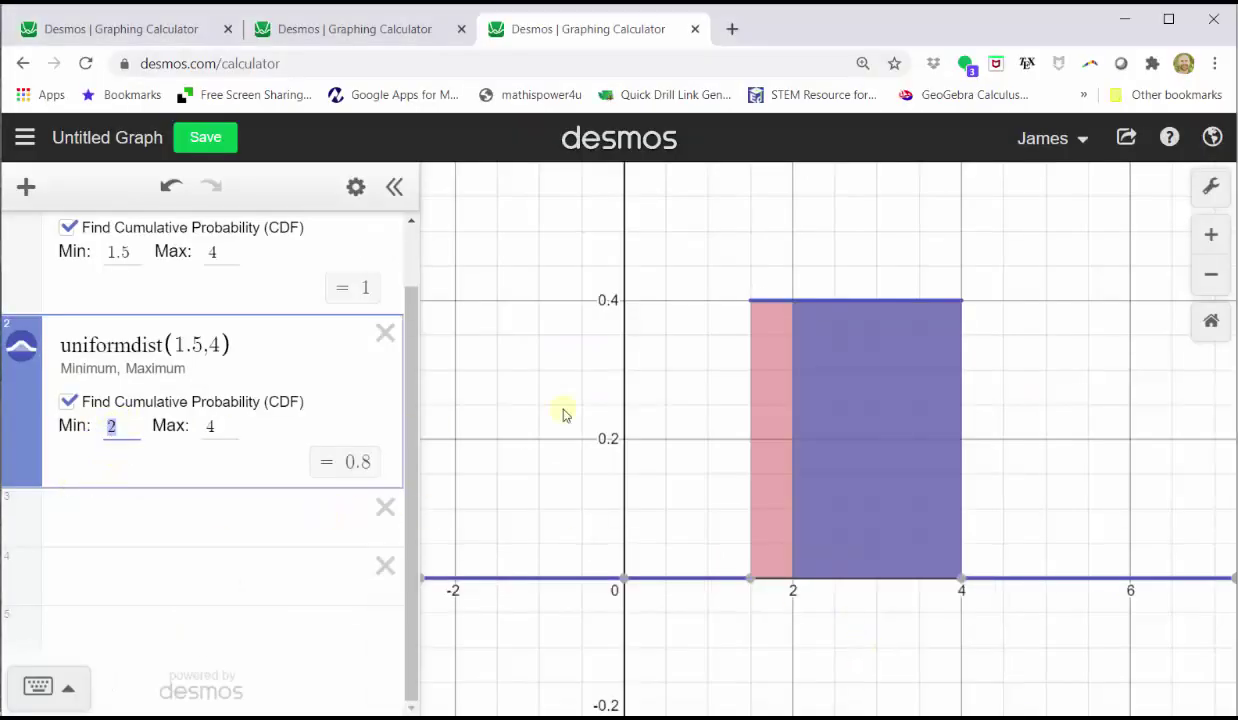
{"action": "left_click", "coordinate": [38, 686]}
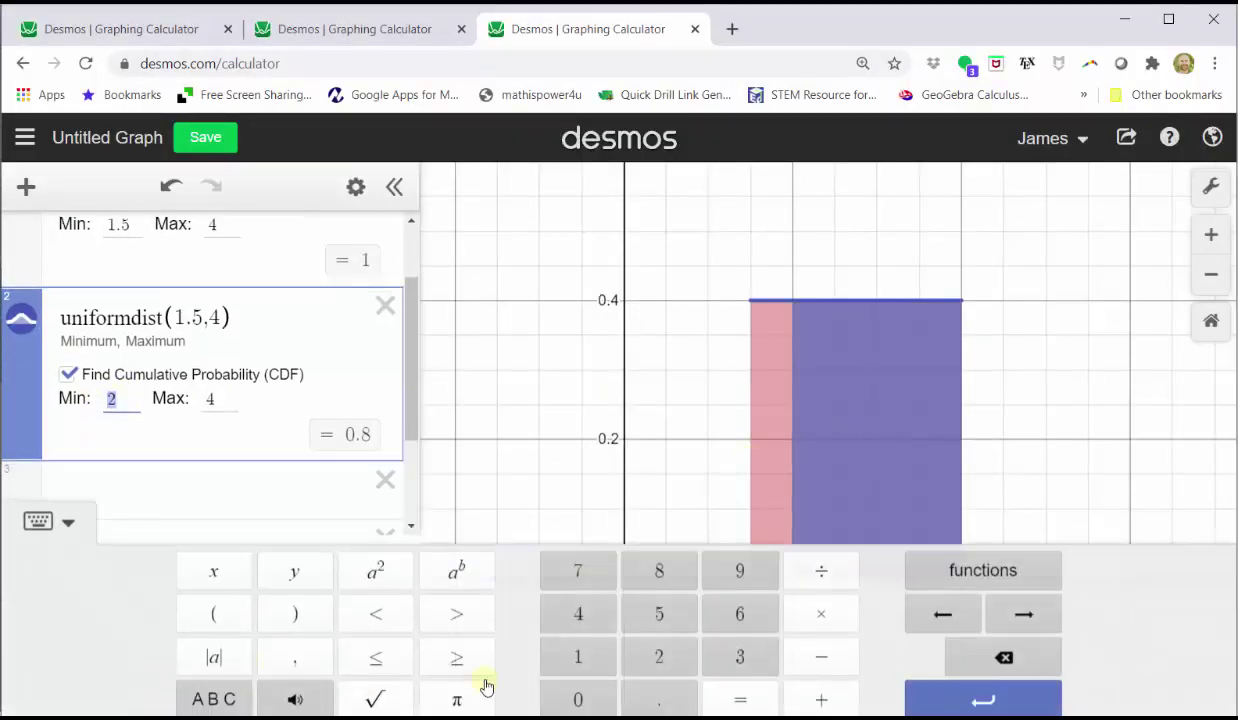
{"action": "left_click", "coordinate": [578, 648]}
{"action": "left_click", "coordinate": [640, 693]}
{"action": "left_click", "coordinate": [659, 605]}
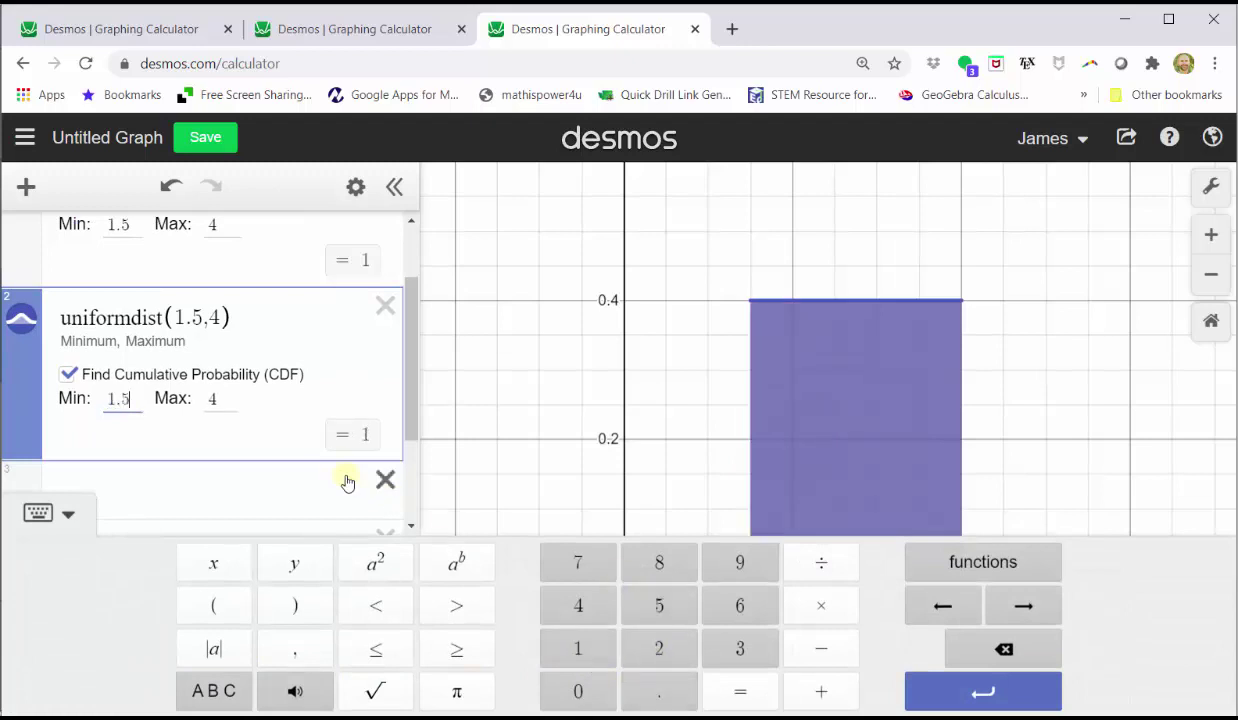
{"action": "left_click_drag", "start_coordinate": [220, 398], "coordinate": [206, 401]}
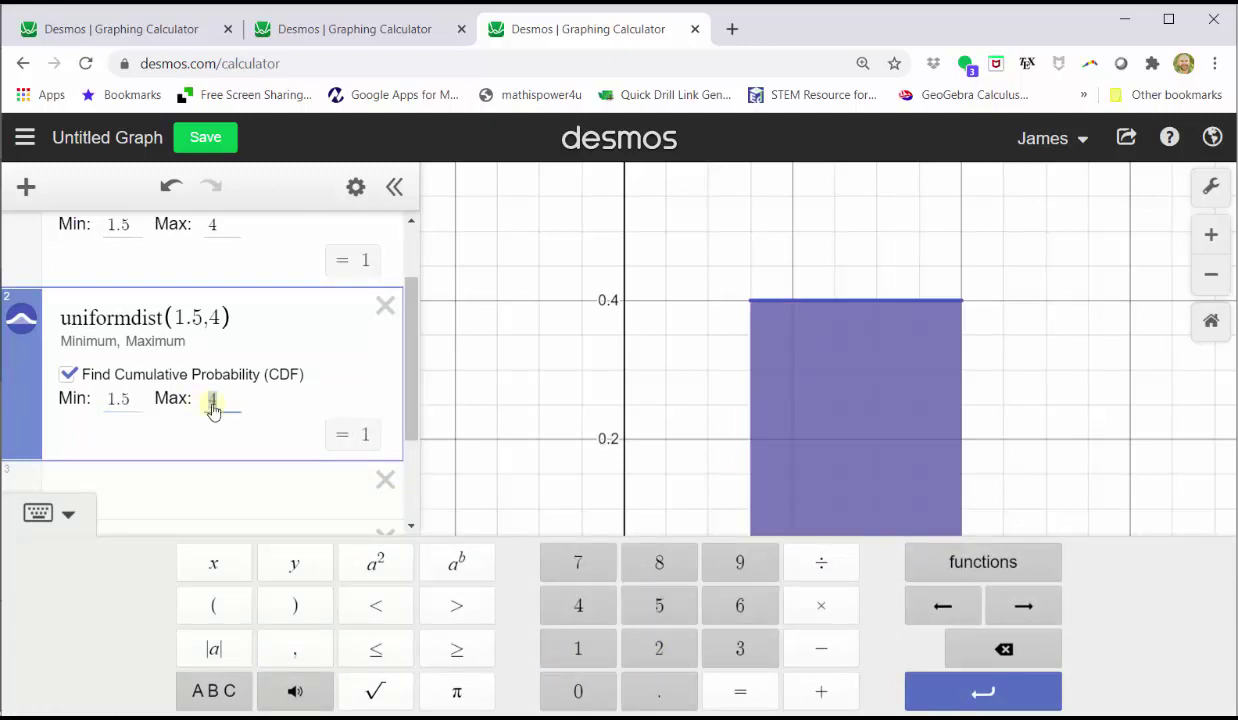
{"action": "left_click", "coordinate": [739, 649]}
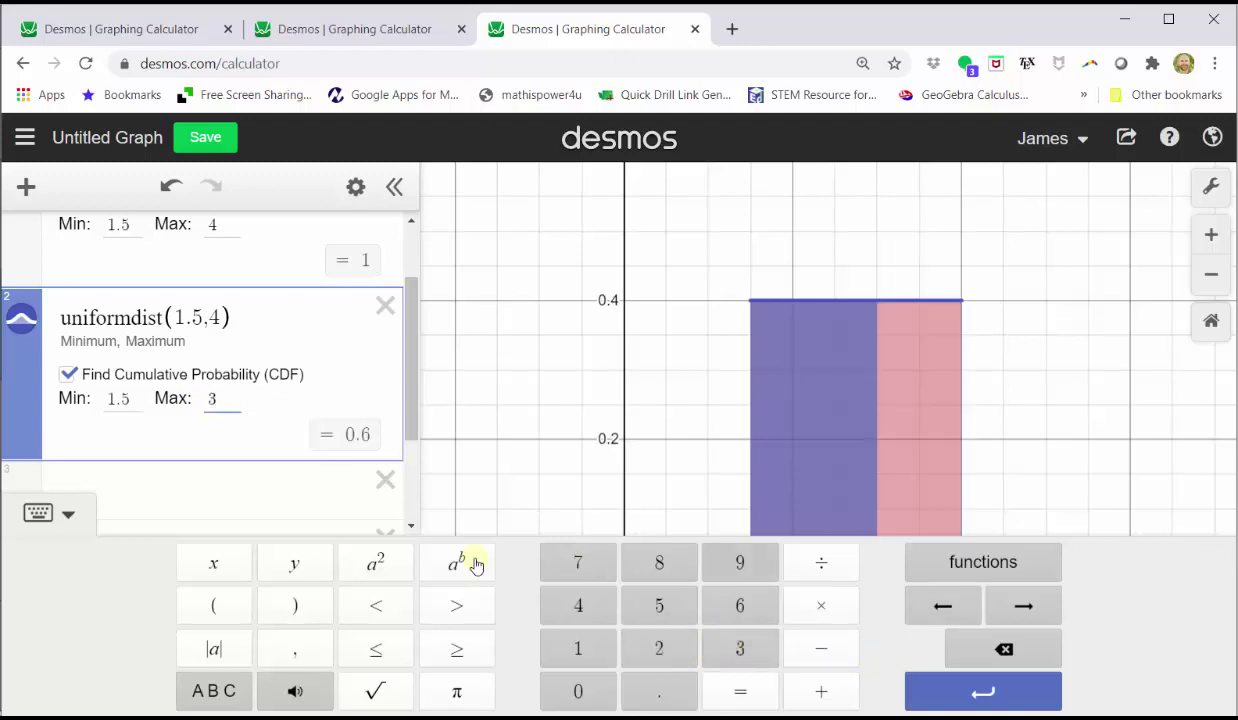
{"action": "left_click", "coordinate": [40, 513]}
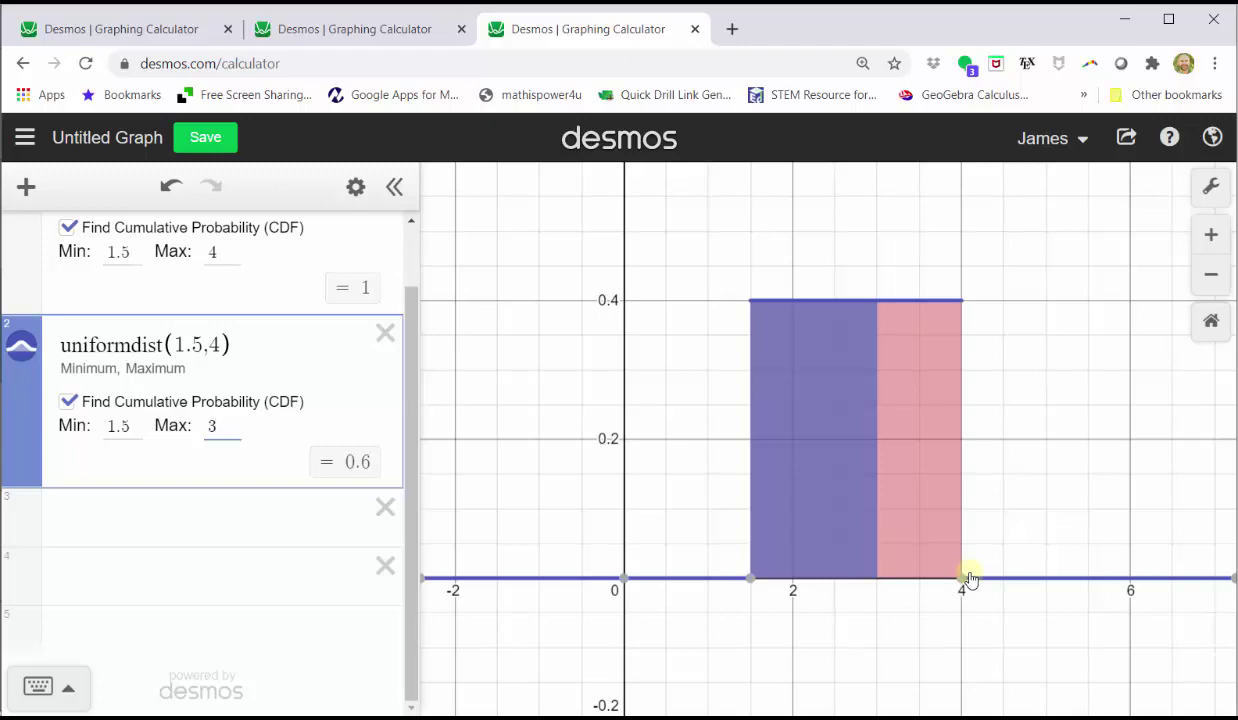
- Write = 0.6 = 60% after P(x<3) and begin the green check P(x<3) =
{"action": "key", "text": "alt+Tab"}
{"action": "mouse_move", "coordinate": [422, 512]}
{"action": "left_mouse_down"}
{"action": "mouse_move", "coordinate": [482, 506]}
{"action": "mouse_move", "coordinate": [486, 521]}
{"action": "mouse_move", "coordinate": [579, 512]}
{"action": "left_mouse_up"}
{"action": "left_click_drag", "start_coordinate": [591, 505], "coordinate": [578, 524]}
{"action": "mouse_move", "coordinate": [594, 518]}
{"action": "left_mouse_down"}
{"action": "mouse_move", "coordinate": [641, 520]}
{"action": "mouse_move", "coordinate": [641, 541]}
{"action": "left_mouse_up"}
{"action": "mouse_move", "coordinate": [674, 502]}
{"action": "left_mouse_down"}
{"action": "mouse_move", "coordinate": [673, 528]}
{"action": "mouse_move", "coordinate": [682, 516]}
{"action": "left_mouse_up"}
{"action": "mouse_move", "coordinate": [706, 503]}
{"action": "left_mouse_down"}
{"action": "mouse_move", "coordinate": [705, 519]}
{"action": "mouse_move", "coordinate": [729, 524]}
{"action": "mouse_move", "coordinate": [709, 525]}
{"action": "left_mouse_up"}
{"action": "mouse_move", "coordinate": [748, 507]}
{"action": "left_mouse_down"}
{"action": "mouse_move", "coordinate": [748, 520]}
{"action": "mouse_move", "coordinate": [770, 509]}
{"action": "mouse_move", "coordinate": [759, 522]}
{"action": "mouse_move", "coordinate": [784, 522]}
{"action": "mouse_move", "coordinate": [817, 502]}
{"action": "left_mouse_up"}
{"action": "left_click_drag", "start_coordinate": [804, 510], "coordinate": [818, 509]}
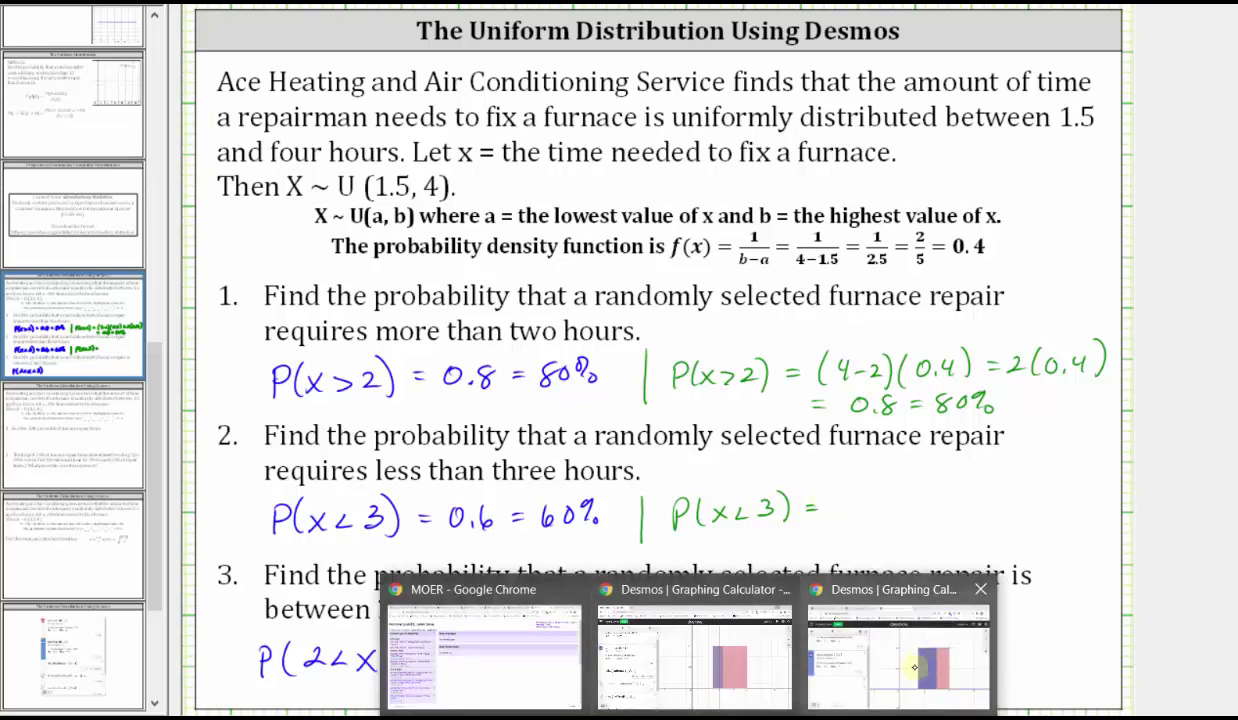
- Handwrite (3-1.5)(0.4) = (1.5)(0.4) in the P(x<3) check
{"action": "left_click", "coordinate": [906, 671]}
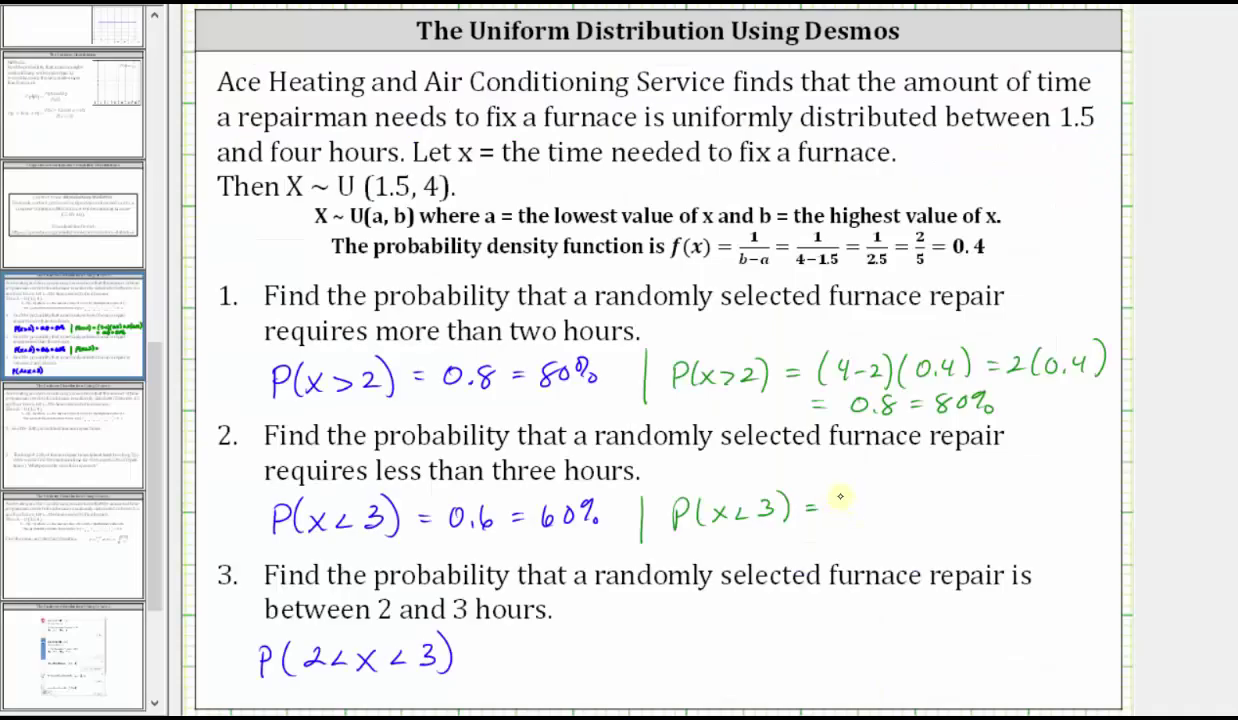
{"action": "mouse_move", "coordinate": [840, 496]}
{"action": "left_mouse_down"}
{"action": "mouse_move", "coordinate": [908, 511]}
{"action": "mouse_move", "coordinate": [912, 495]}
{"action": "mouse_move", "coordinate": [923, 525]}
{"action": "mouse_move", "coordinate": [975, 497]}
{"action": "mouse_move", "coordinate": [990, 518]}
{"action": "mouse_move", "coordinate": [1025, 502]}
{"action": "mouse_move", "coordinate": [1033, 520]}
{"action": "left_mouse_up"}
{"action": "mouse_move", "coordinate": [1048, 498]}
{"action": "left_mouse_down"}
{"action": "mouse_move", "coordinate": [1050, 518]}
{"action": "mouse_move", "coordinate": [1087, 514]}
{"action": "mouse_move", "coordinate": [1101, 493]}
{"action": "mouse_move", "coordinate": [1121, 503]}
{"action": "left_mouse_up"}
{"action": "left_click", "coordinate": [1057, 512]}
{"action": "left_click", "coordinate": [1107, 510]}
{"action": "left_click_drag", "start_coordinate": [1117, 484], "coordinate": [1117, 512]}
{"action": "left_click_drag", "start_coordinate": [1123, 482], "coordinate": [1124, 515]}
- Finish the P(x<3) check with = 0.6 = 60% below it
{"action": "left_click_drag", "start_coordinate": [818, 541], "coordinate": [835, 541]}
{"action": "left_click_drag", "start_coordinate": [819, 549], "coordinate": [925, 541]}
{"action": "left_click", "coordinate": [868, 550]}
{"action": "left_click_drag", "start_coordinate": [909, 549], "coordinate": [926, 549]}
{"action": "left_click_drag", "start_coordinate": [944, 536], "coordinate": [946, 550]}
{"action": "left_click_drag", "start_coordinate": [962, 540], "coordinate": [976, 540]}
{"action": "mouse_move", "coordinate": [990, 537]}
{"action": "left_mouse_down"}
{"action": "mouse_move", "coordinate": [973, 553]}
{"action": "mouse_move", "coordinate": [989, 552]}
{"action": "left_mouse_up"}
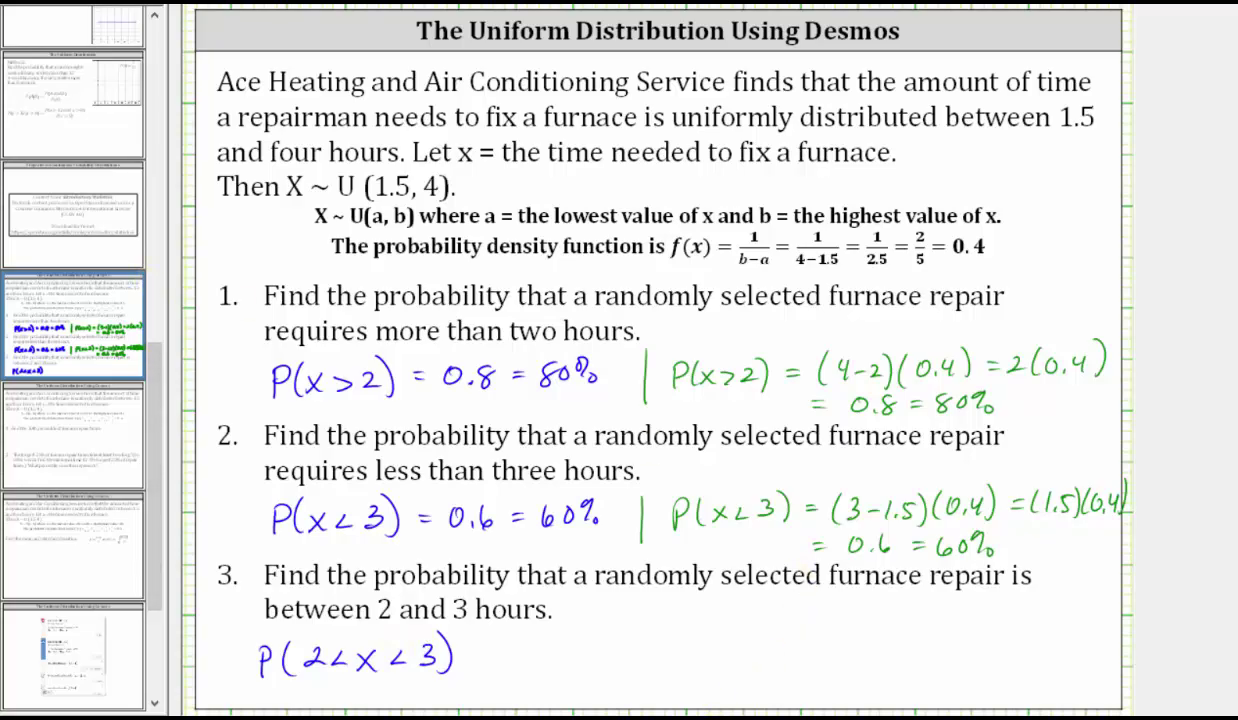
{"action": "key", "text": "alt+Tab"}
- Change the CDF Min to 2 so the shading from 2 to 3 gives 0.4
{"action": "left_click", "coordinate": [127, 426]}
{"action": "left_click_drag", "start_coordinate": [130, 425], "coordinate": [100, 425]}
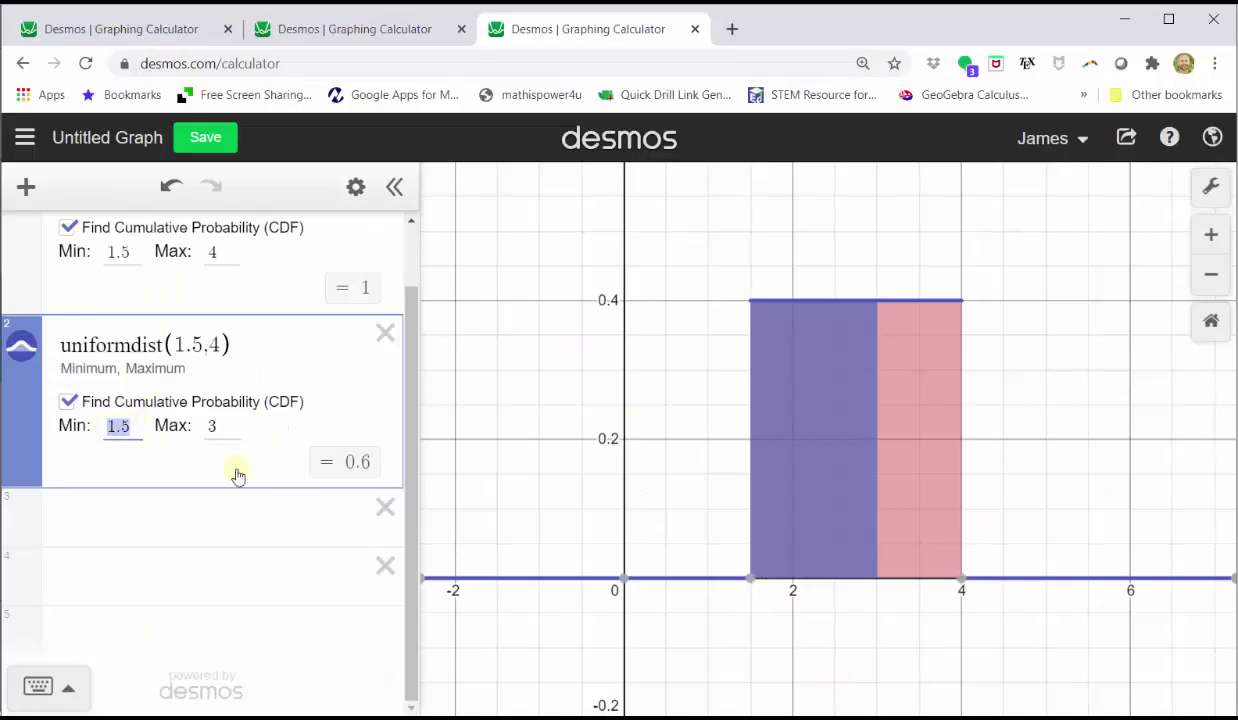
{"action": "left_click", "coordinate": [38, 686]}
{"action": "type", "text": "2"}
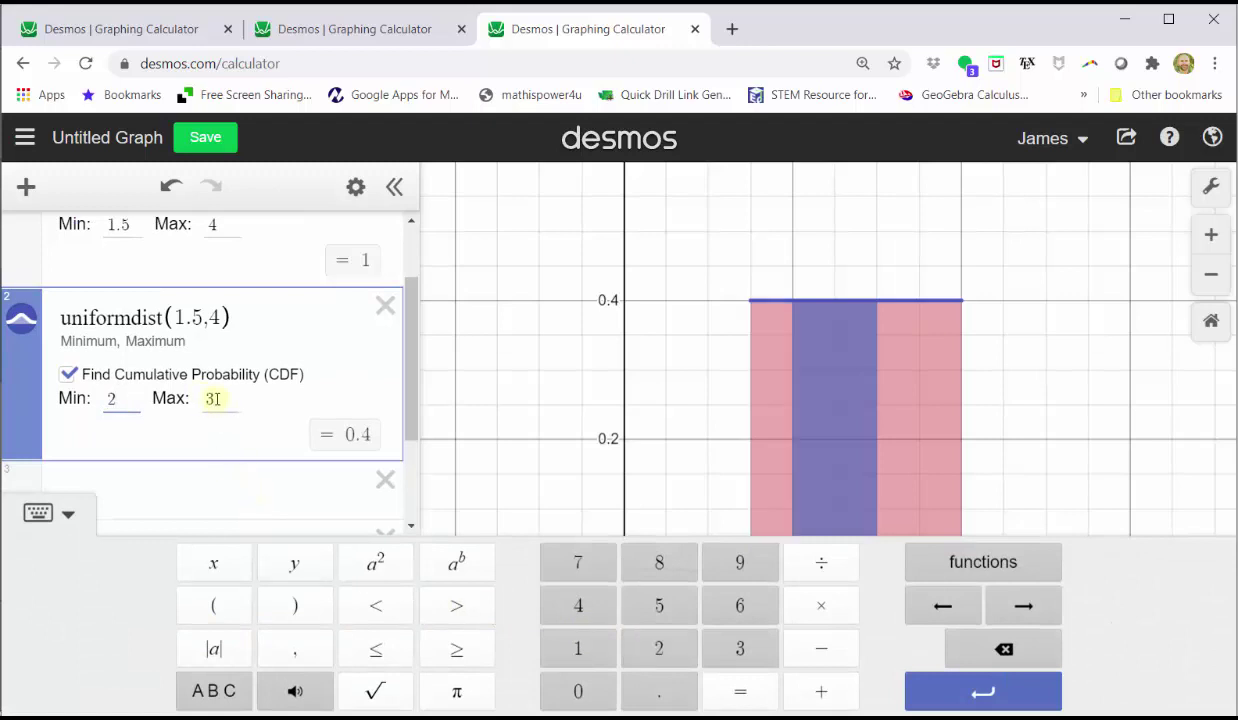
{"action": "left_click", "coordinate": [255, 432]}
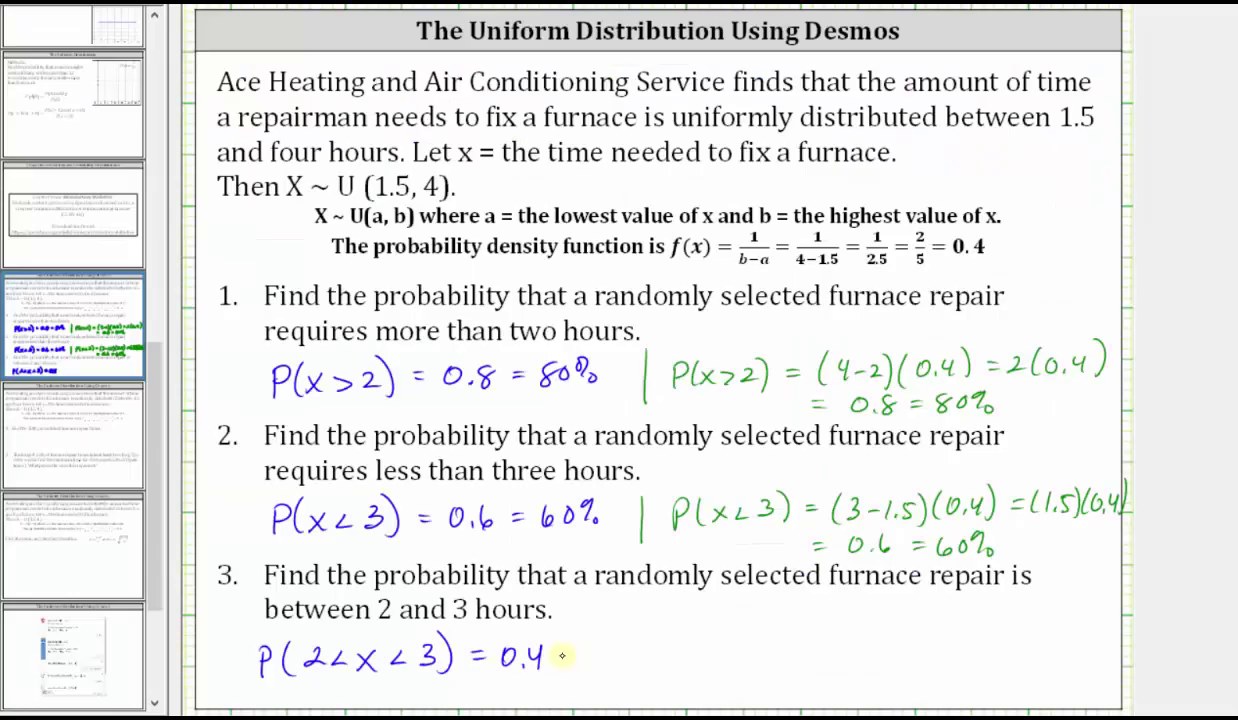
- Write = 0.4 = 40% after P(2<x<3) and begin the check P(2<x<3) = (
{"action": "left_click_drag", "start_coordinate": [541, 634], "coordinate": [556, 633]}
{"action": "left_click_drag", "start_coordinate": [542, 642], "coordinate": [578, 638]}
{"action": "mouse_move", "coordinate": [575, 624]}
{"action": "left_mouse_down"}
{"action": "mouse_move", "coordinate": [575, 649]}
{"action": "mouse_move", "coordinate": [589, 626]}
{"action": "left_mouse_up"}
{"action": "left_click_drag", "start_coordinate": [600, 618], "coordinate": [618, 668]}
{"action": "mouse_move", "coordinate": [632, 658]}
{"action": "left_mouse_down"}
{"action": "mouse_move", "coordinate": [648, 678]}
{"action": "mouse_move", "coordinate": [672, 667]}
{"action": "left_mouse_up"}
{"action": "mouse_move", "coordinate": [674, 641]}
{"action": "left_mouse_down"}
{"action": "mouse_move", "coordinate": [676, 656]}
{"action": "mouse_move", "coordinate": [745, 661]}
{"action": "left_mouse_up"}
{"action": "mouse_move", "coordinate": [745, 641]}
{"action": "left_mouse_down"}
{"action": "mouse_move", "coordinate": [714, 659]}
{"action": "mouse_move", "coordinate": [786, 662]}
{"action": "mouse_move", "coordinate": [820, 645]}
{"action": "left_mouse_up"}
{"action": "left_click_drag", "start_coordinate": [806, 655], "coordinate": [836, 662]}
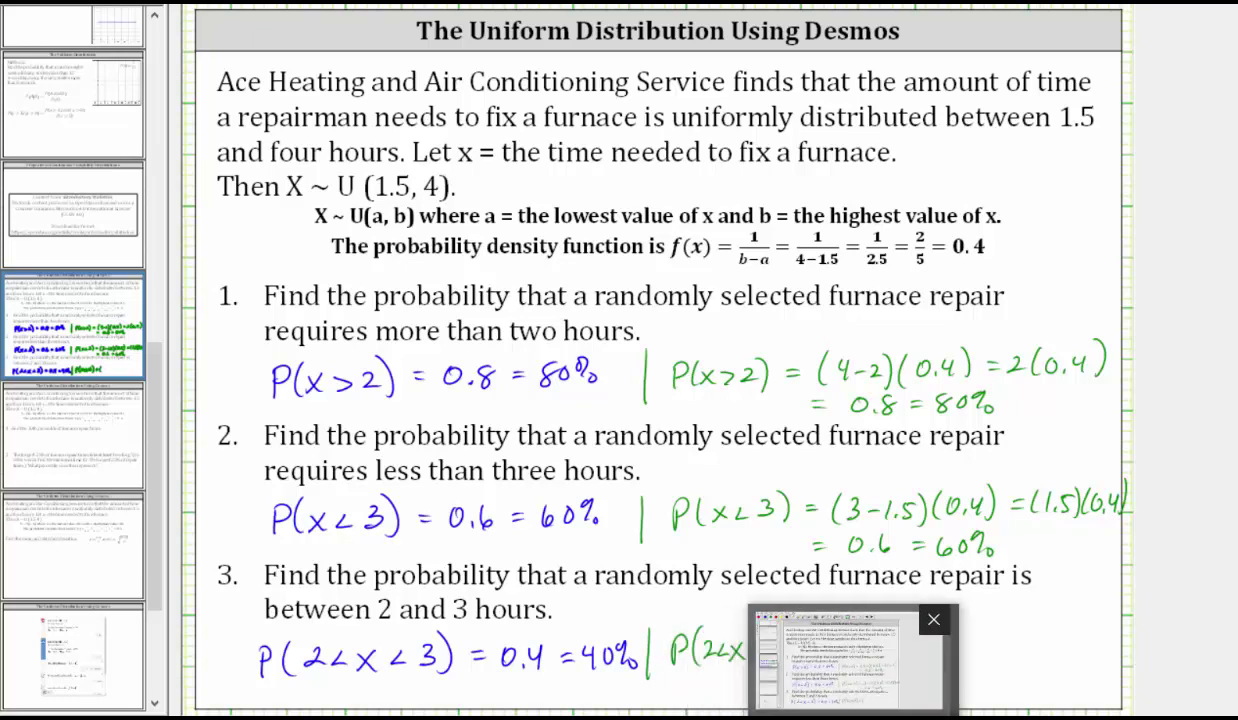
- Complete question 3's check with (3-2)(0.4) = 1(0.4) = 0.4 = 40%
{"action": "left_click", "coordinate": [908, 668]}
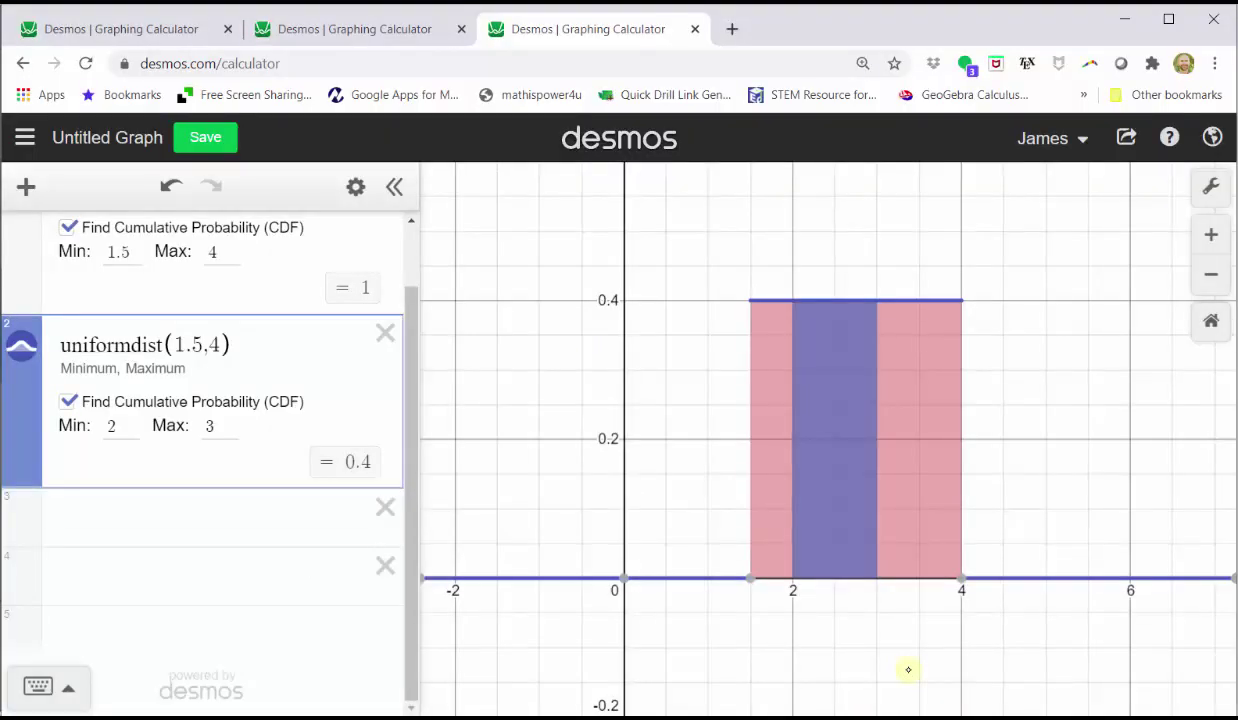
{"action": "left_click", "coordinate": [709, 660]}
{"action": "mouse_move", "coordinate": [822, 630]}
{"action": "left_mouse_down"}
{"action": "mouse_move", "coordinate": [913, 632]}
{"action": "mouse_move", "coordinate": [925, 615]}
{"action": "mouse_move", "coordinate": [1052, 640]}
{"action": "mouse_move", "coordinate": [1068, 630]}
{"action": "mouse_move", "coordinate": [1090, 655]}
{"action": "left_mouse_up"}
{"action": "mouse_move", "coordinate": [818, 685]}
{"action": "left_mouse_down"}
{"action": "mouse_move", "coordinate": [837, 674]}
{"action": "mouse_move", "coordinate": [1001, 685]}
{"action": "left_mouse_up"}
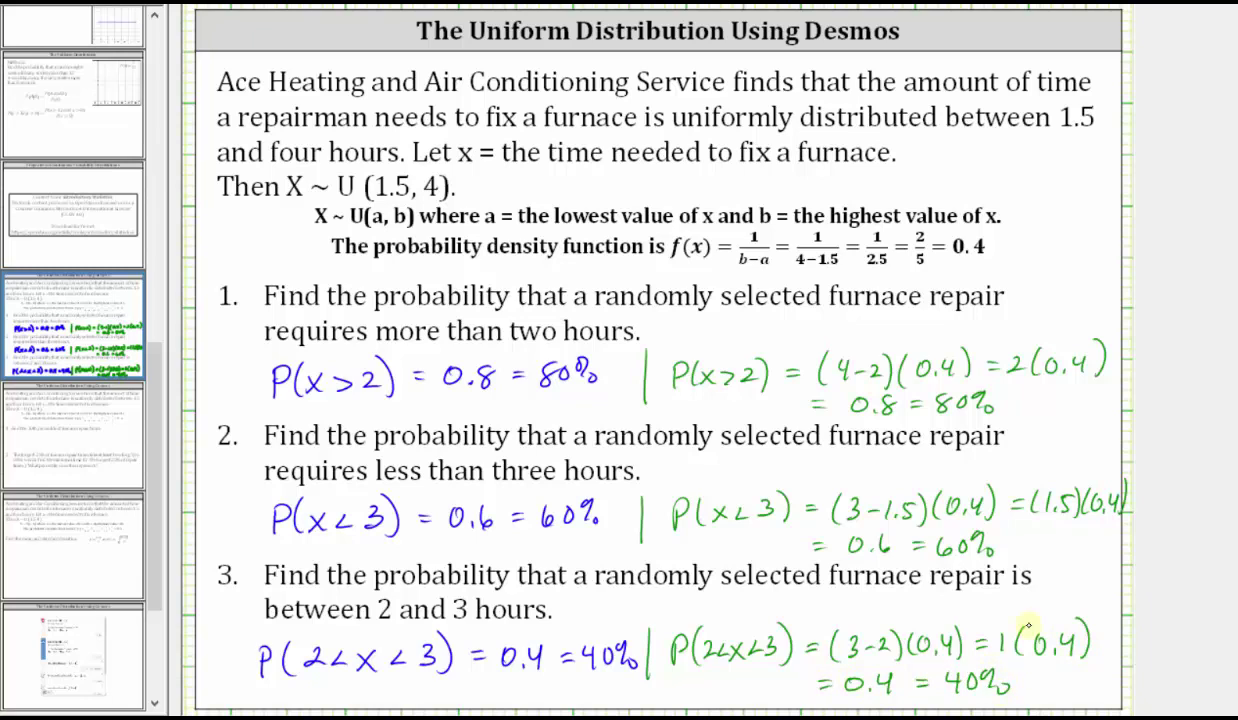